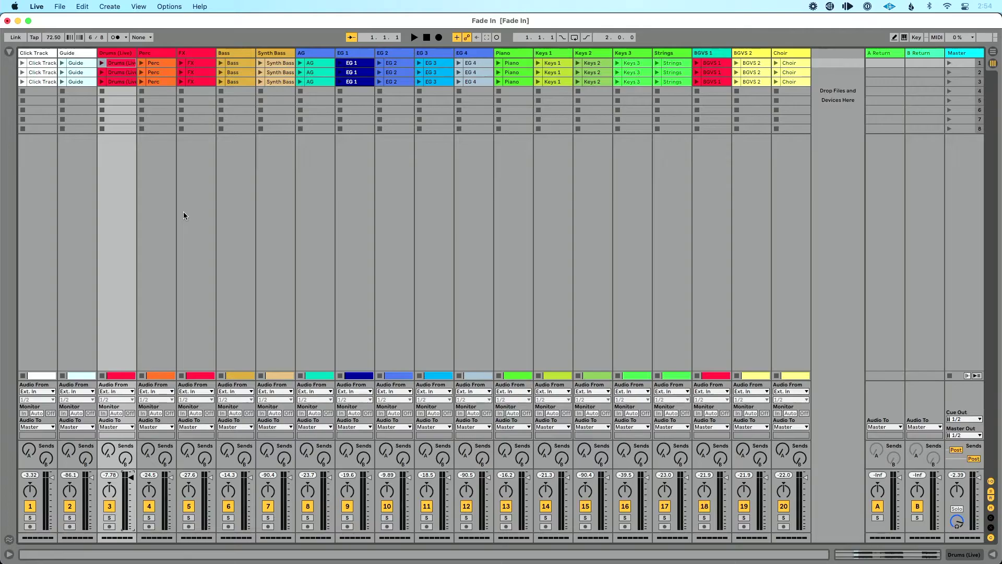
Open the Drums (Live) clip in Clip View, check its Sample and Envelopes panels, then show the track's effects chain.
{"action": "left_click", "coordinate": [126, 63]}
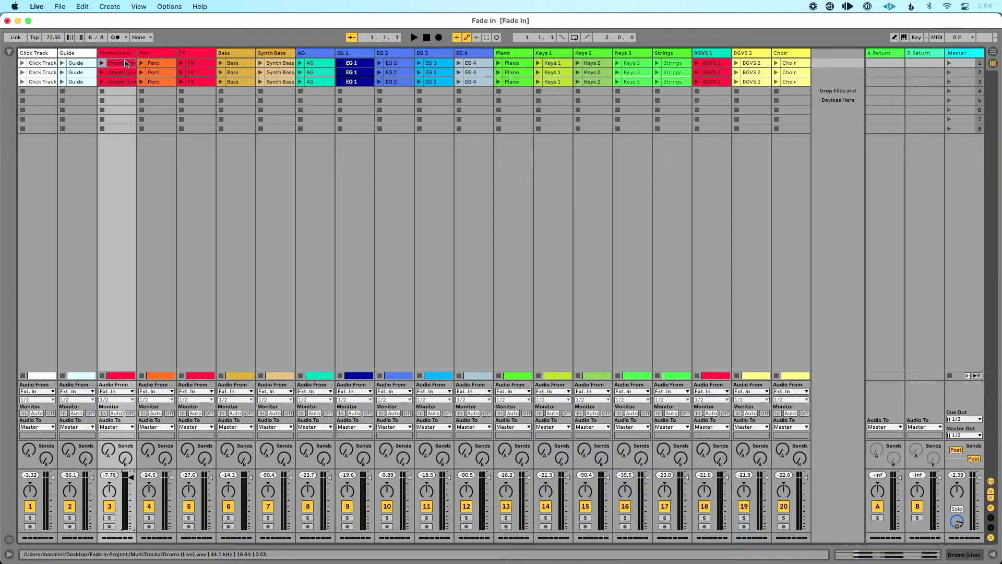
{"action": "double_click", "coordinate": [125, 63]}
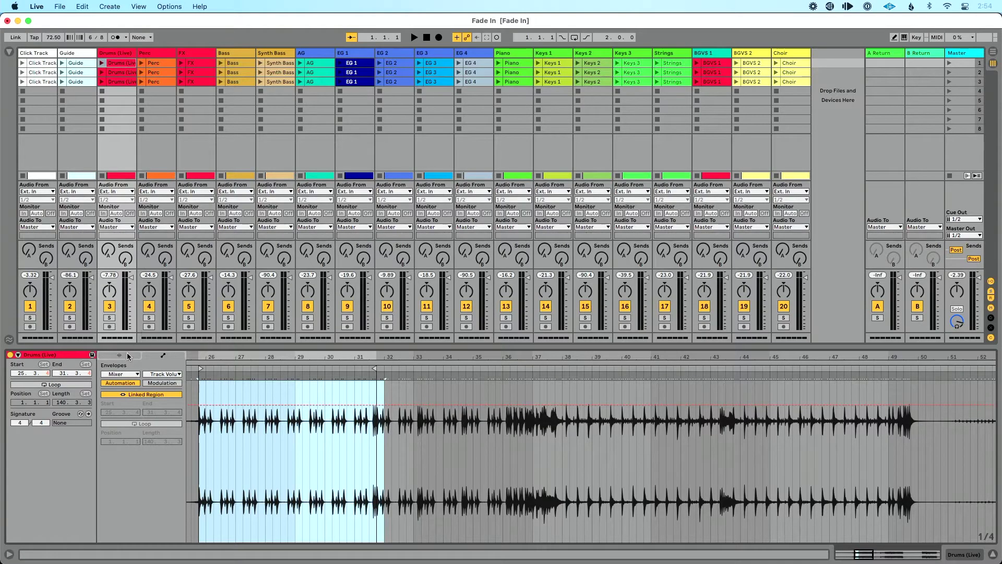
{"action": "left_click", "coordinate": [127, 355]}
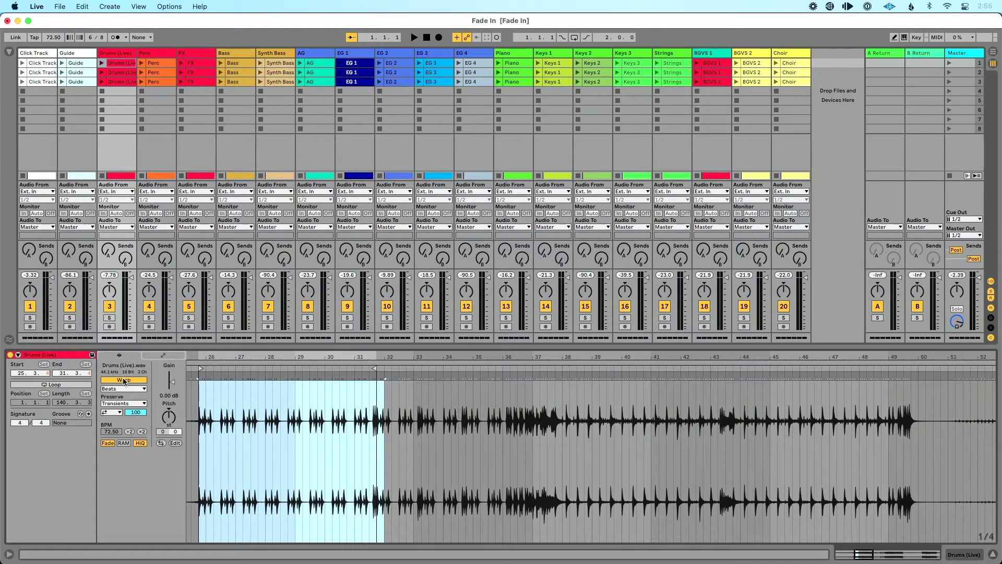
{"action": "left_click", "coordinate": [158, 354]}
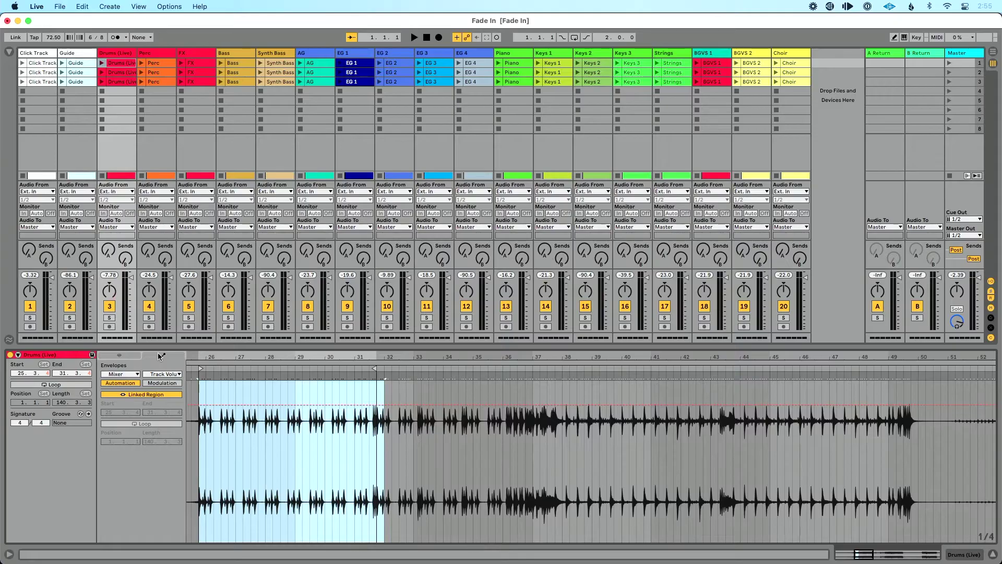
{"action": "key", "text": "shift+Tab"}
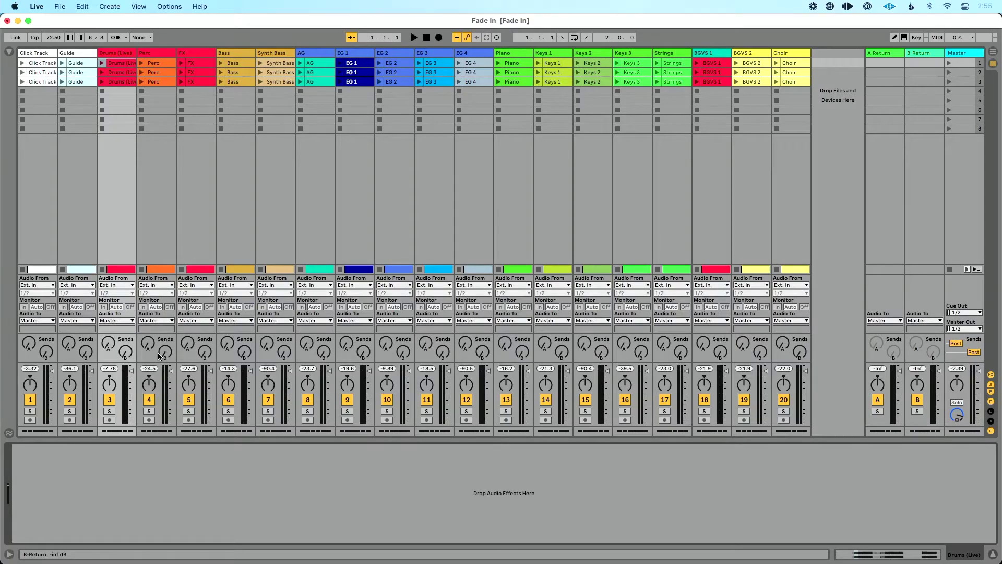
{"action": "key", "text": "shift+Tab"}
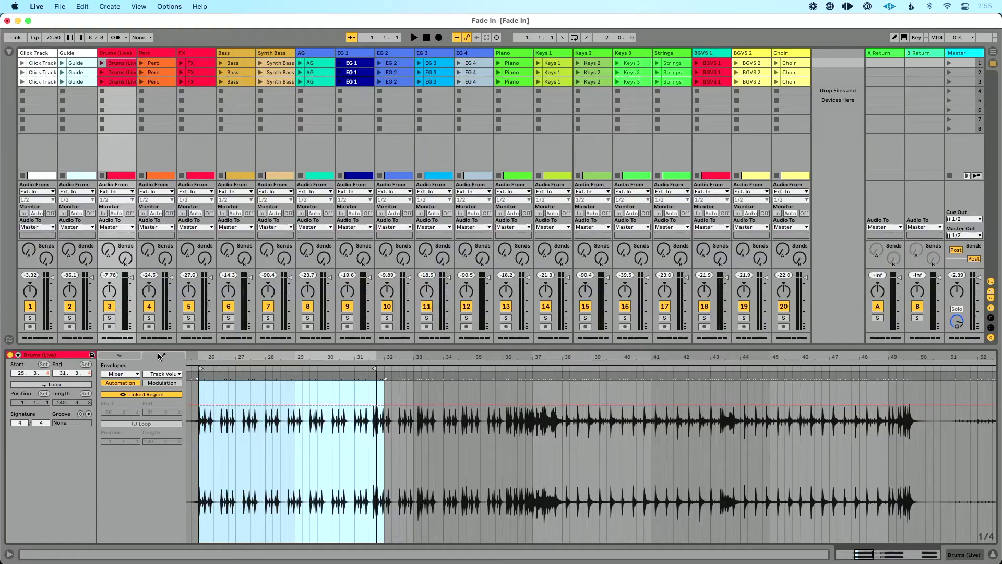
{"action": "left_click", "coordinate": [136, 375]}
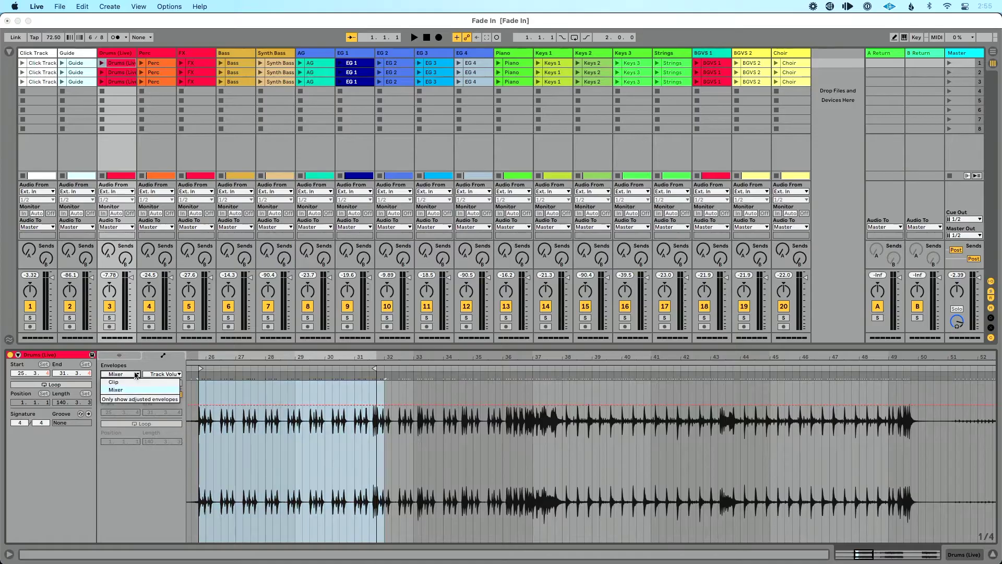
{"action": "left_click", "coordinate": [132, 392]}
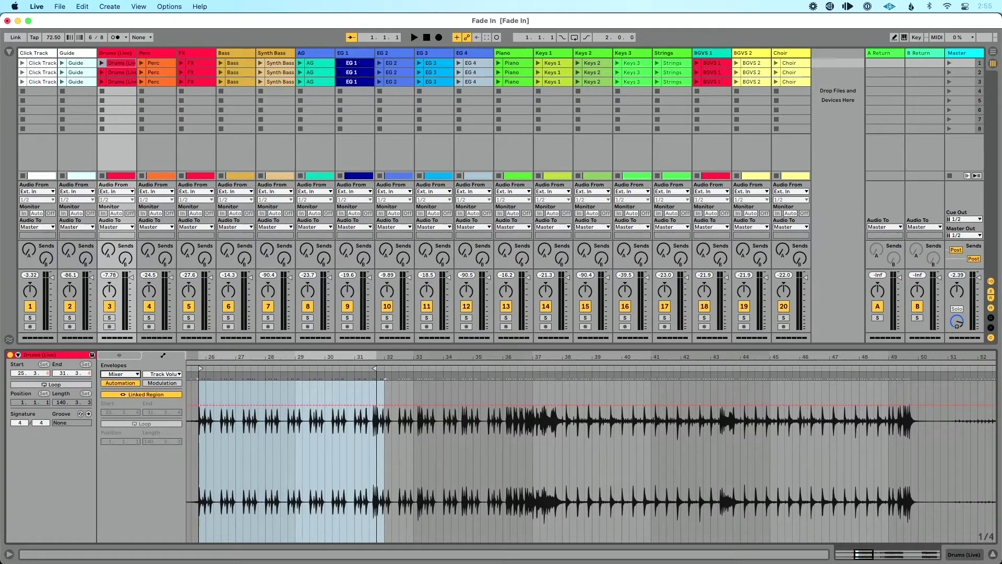
{"action": "left_click", "coordinate": [149, 376]}
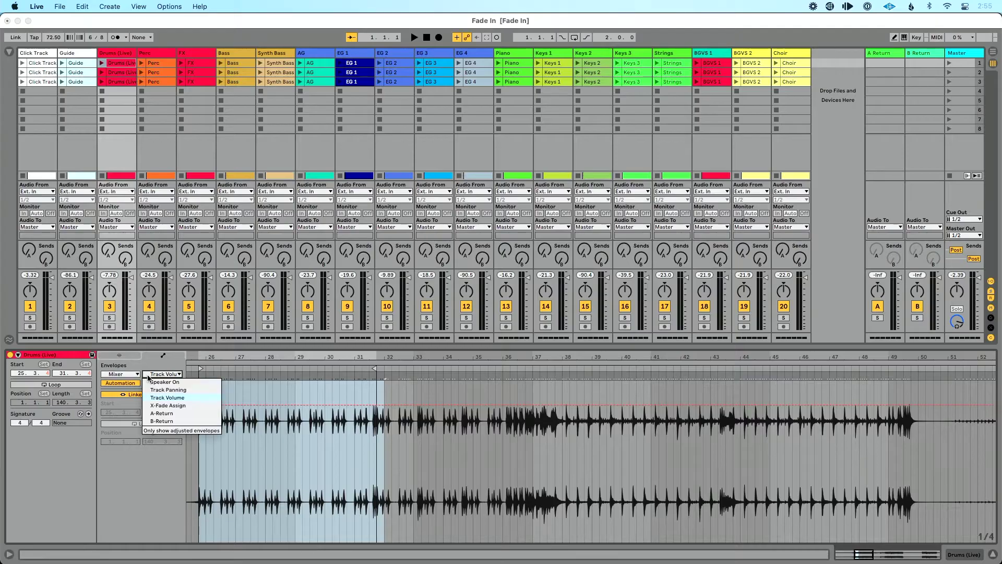
{"action": "left_click", "coordinate": [153, 398]}
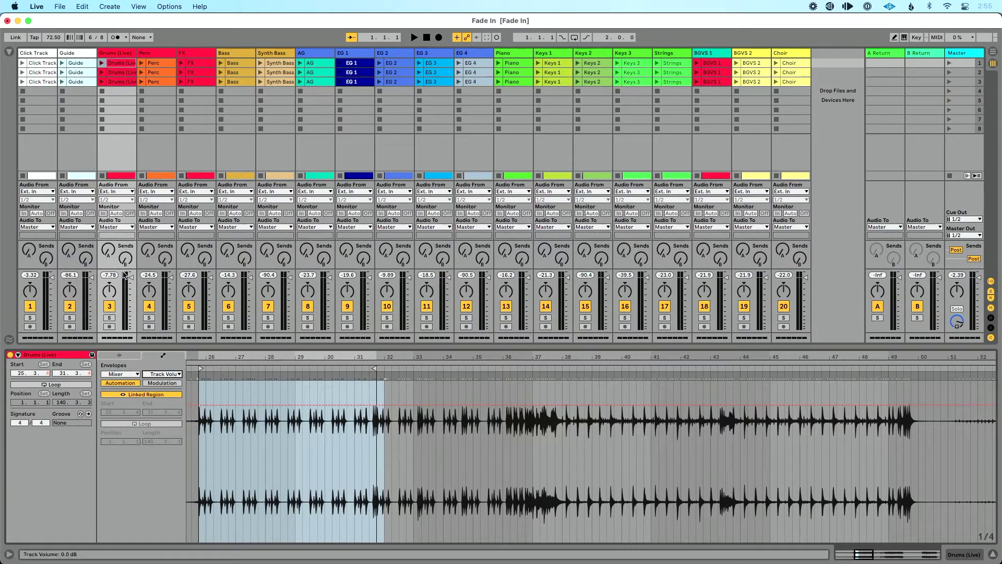
Pull a breakpoint at the clip start down to make a straight volume fade-in, then undo it.
{"action": "mouse_move", "coordinate": [130, 277]}
{"action": "left_mouse_down"}
{"action": "mouse_move", "coordinate": [131, 289]}
{"action": "mouse_move", "coordinate": [131, 278]}
{"action": "left_mouse_up"}
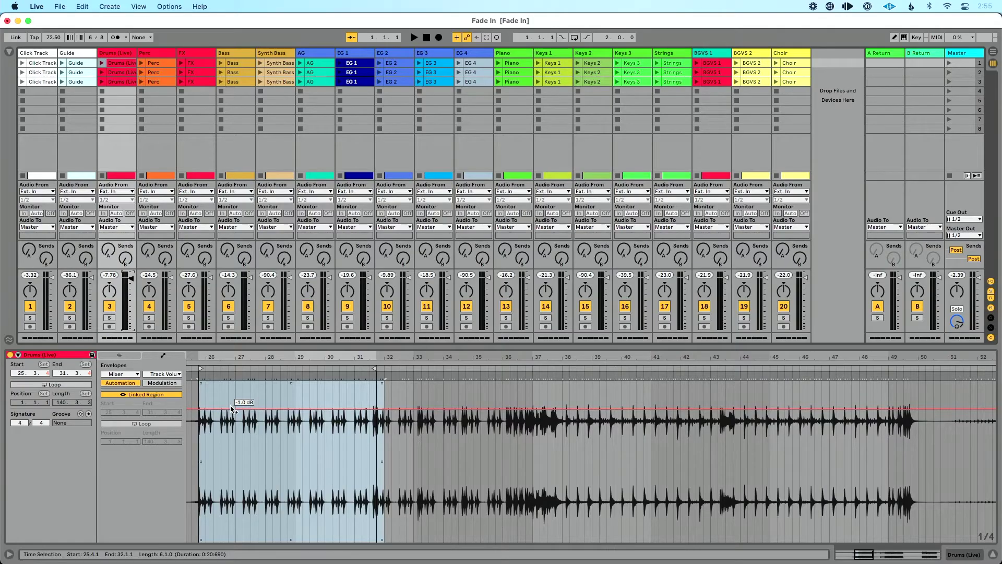
{"action": "scroll", "coordinate": [218, 393], "scroll_direction": "left", "scroll_amount": 2}
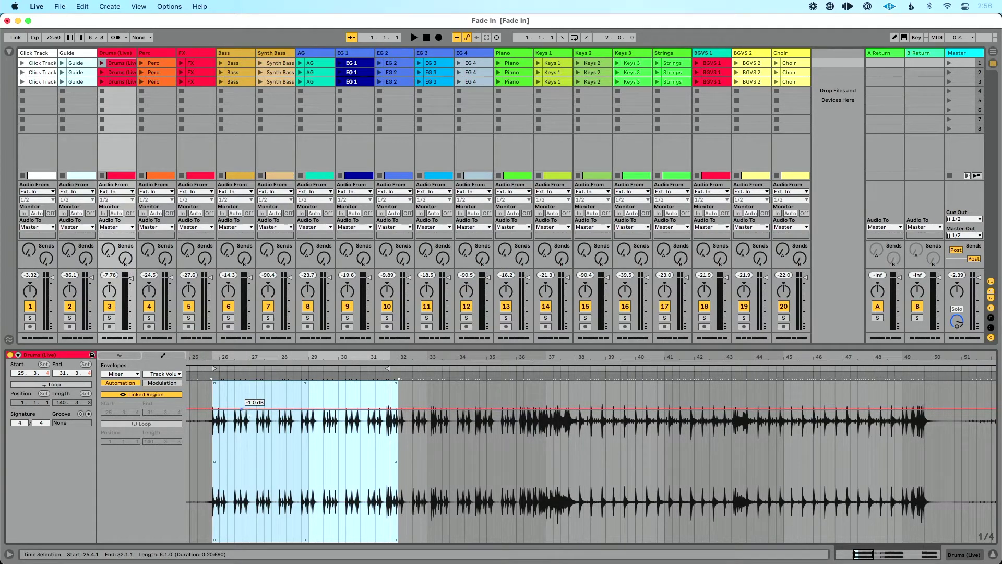
{"action": "left_click", "coordinate": [216, 411]}
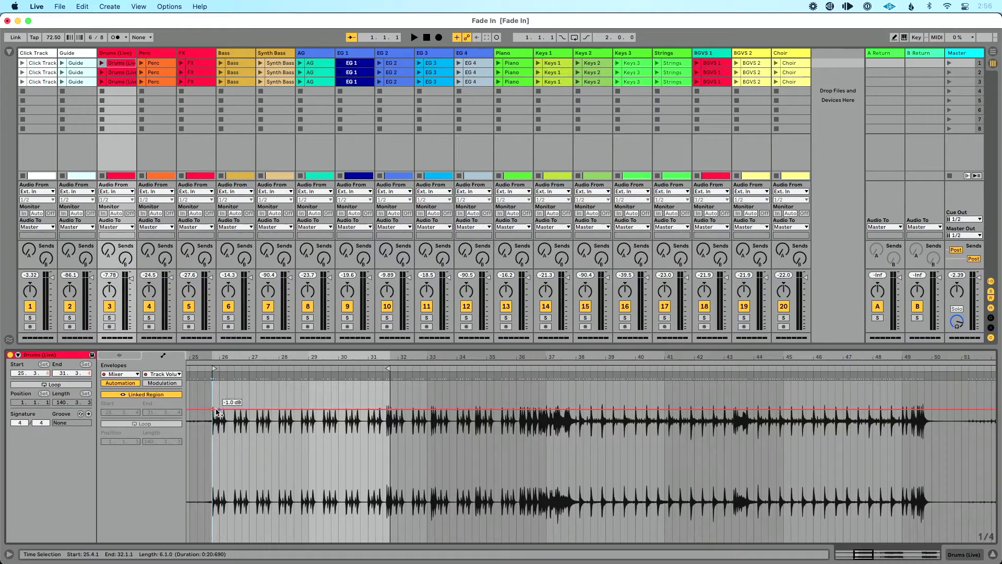
{"action": "left_click_drag", "start_coordinate": [211, 411], "coordinate": [212, 542]}
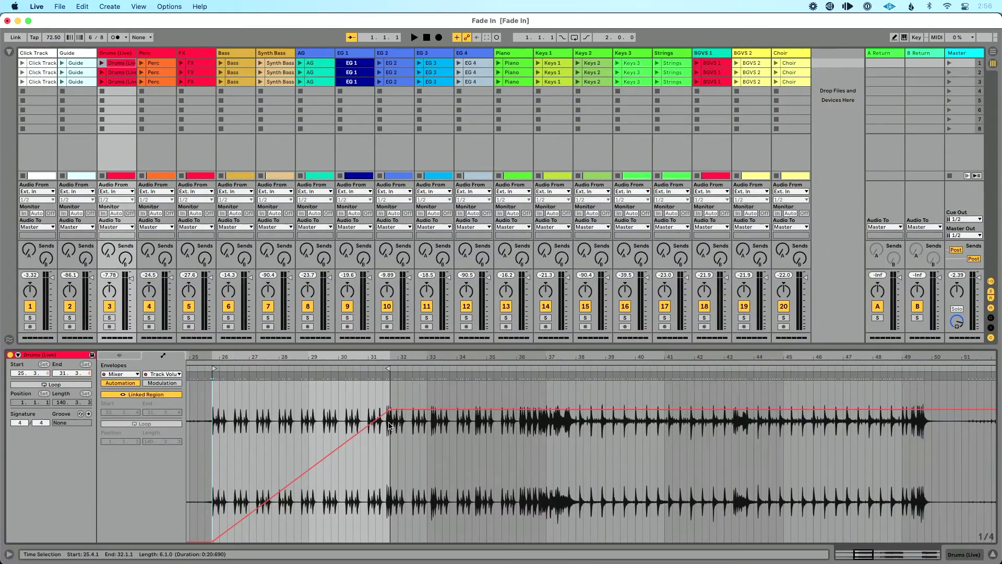
{"action": "mouse_move", "coordinate": [391, 412]}
{"action": "key", "text": "super+z"}
Undo the ramp, try and undo a pencil-drawn stepped rise, then select bars 25.4–31.
{"action": "key", "text": "super+z"}
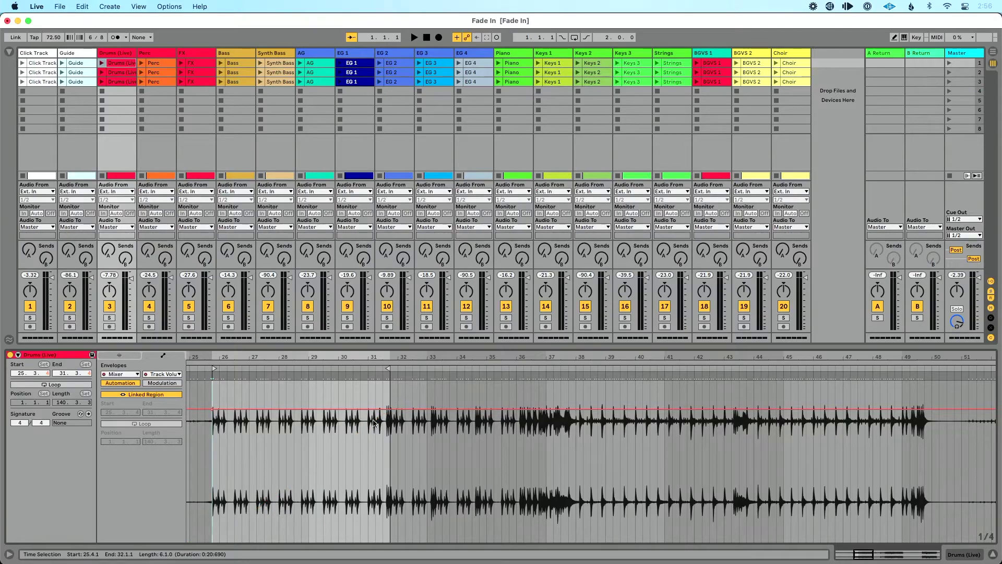
{"action": "key", "text": "super+z"}
{"action": "key", "text": "b"}
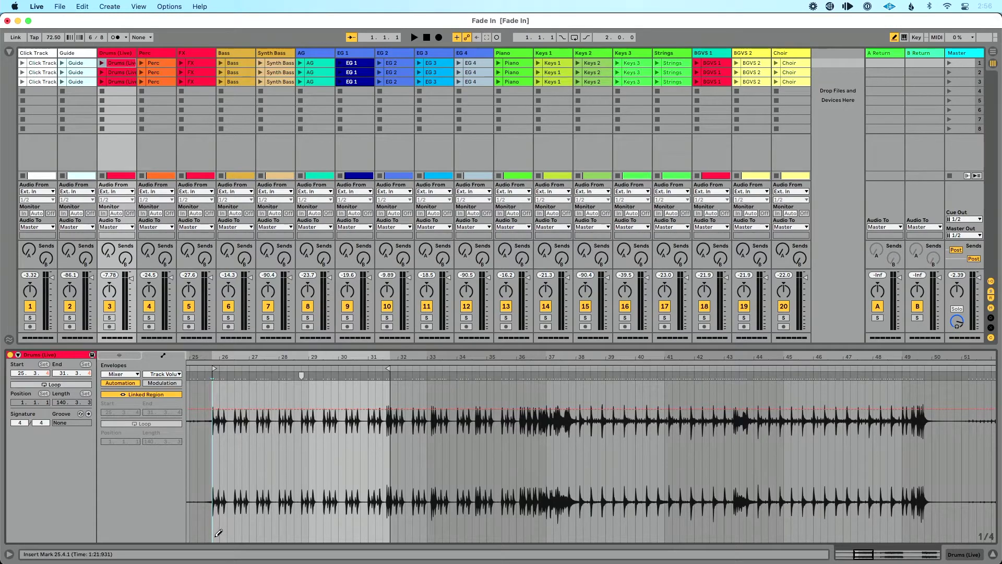
{"action": "mouse_move", "coordinate": [218, 529]}
{"action": "left_mouse_down"}
{"action": "mouse_move", "coordinate": [318, 432]}
{"action": "mouse_move", "coordinate": [387, 407]}
{"action": "left_mouse_up"}
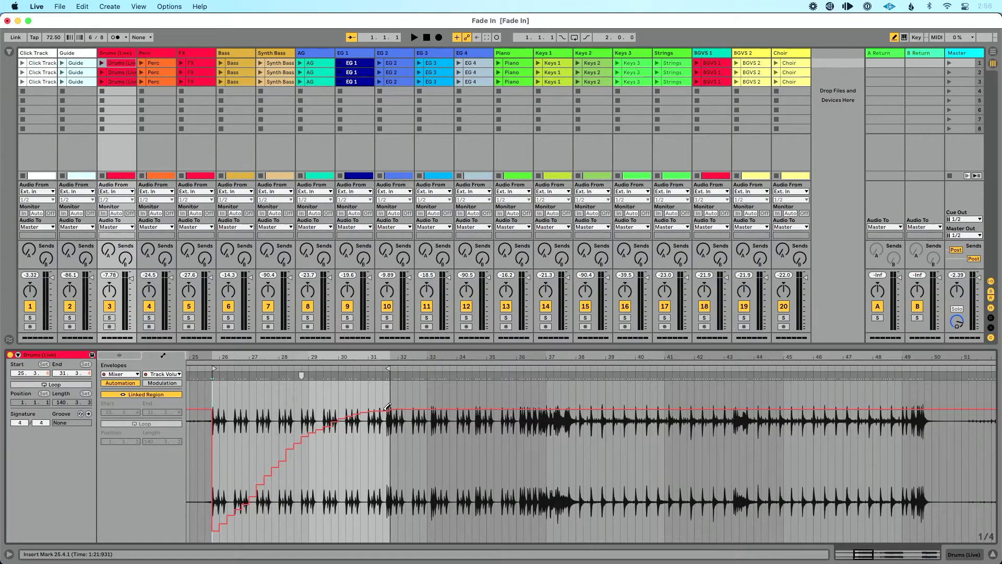
{"action": "key", "text": "super+z"}
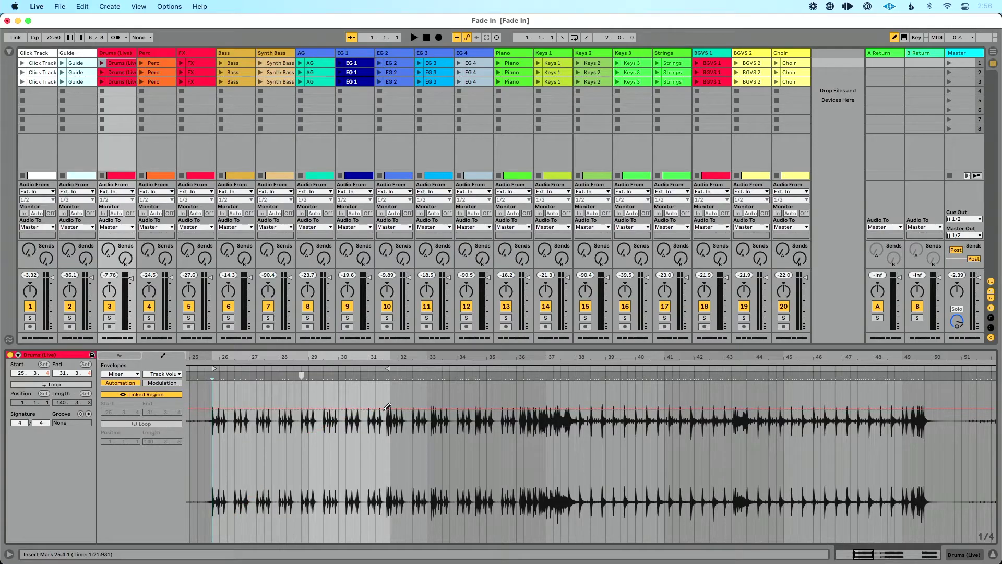
{"action": "key", "text": "b"}
{"action": "left_click_drag", "start_coordinate": [212, 465], "coordinate": [391, 412]}
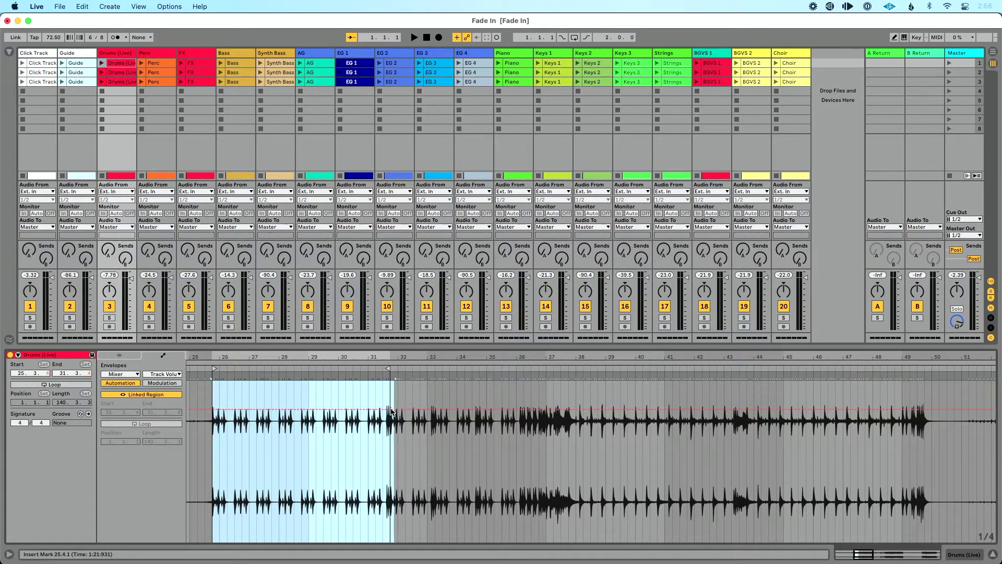
Insert a curved fade-in shape over the selected bars 25.4–31.4 via Insert Shape.
{"action": "right_click", "coordinate": [359, 427]}
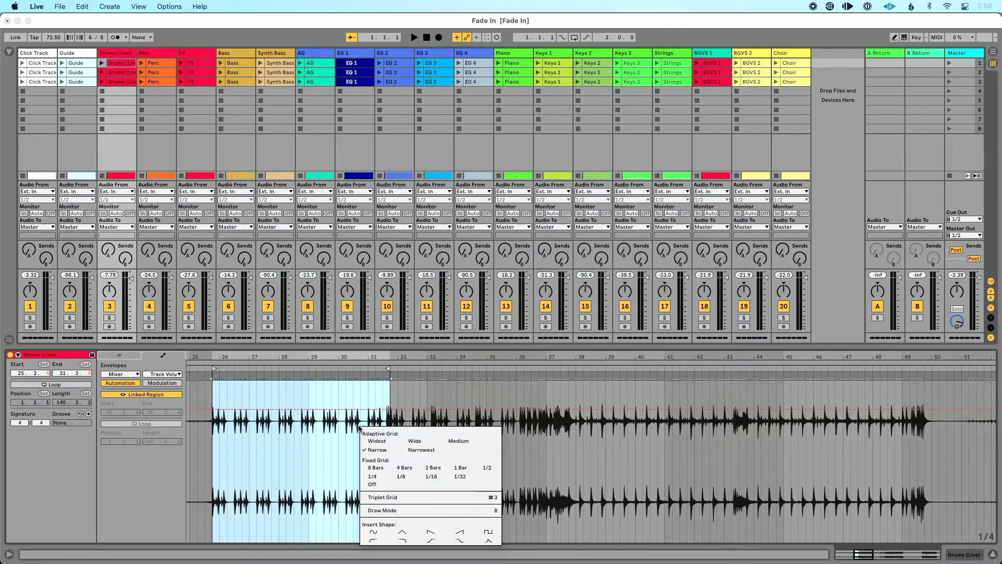
{"action": "left_click", "coordinate": [375, 540]}
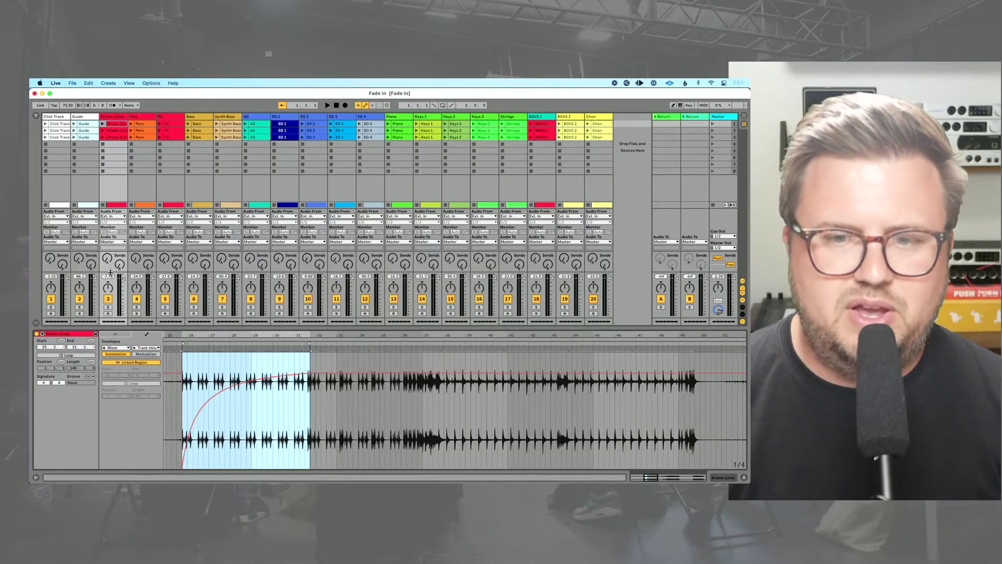
Solo the Drums track, play back the fade-in, then undo the curved fade.
{"action": "left_click", "coordinate": [108, 307]}
{"action": "key", "text": "Return"}
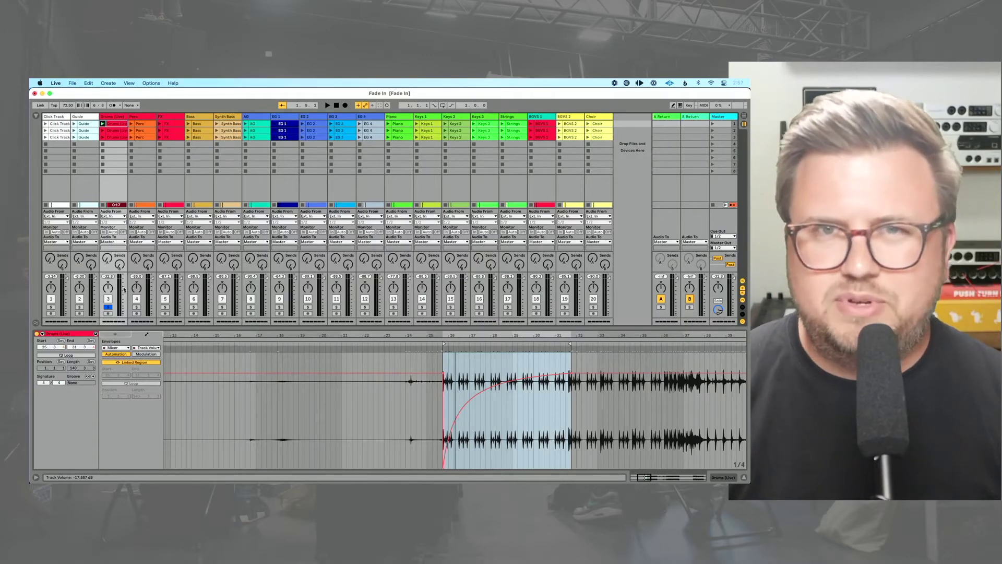
{"action": "key", "text": "super+z"}
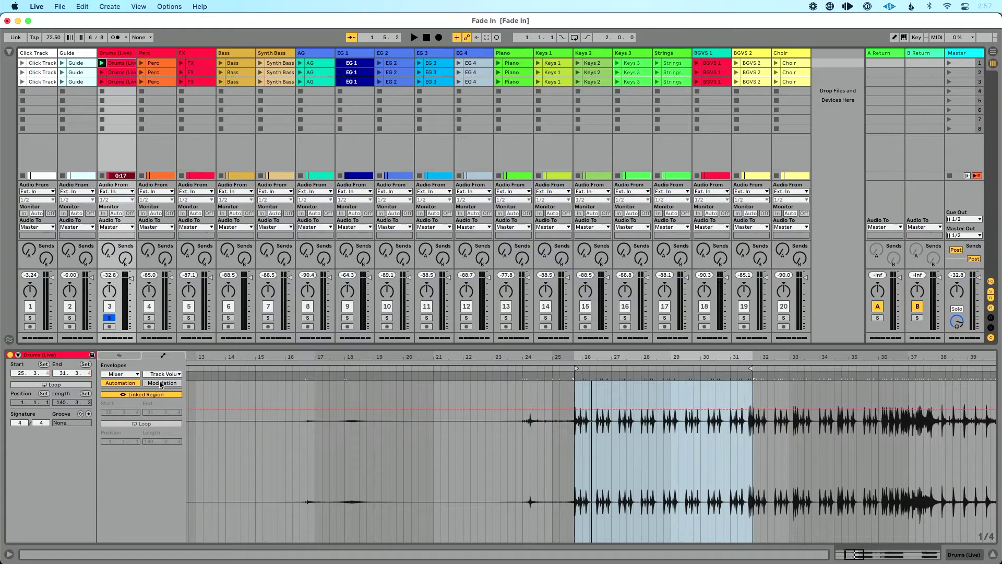
Switch the clip envelope to Modulation and insert a curved fade-in over bars 25.4–31.4.
{"action": "left_click", "coordinate": [155, 385]}
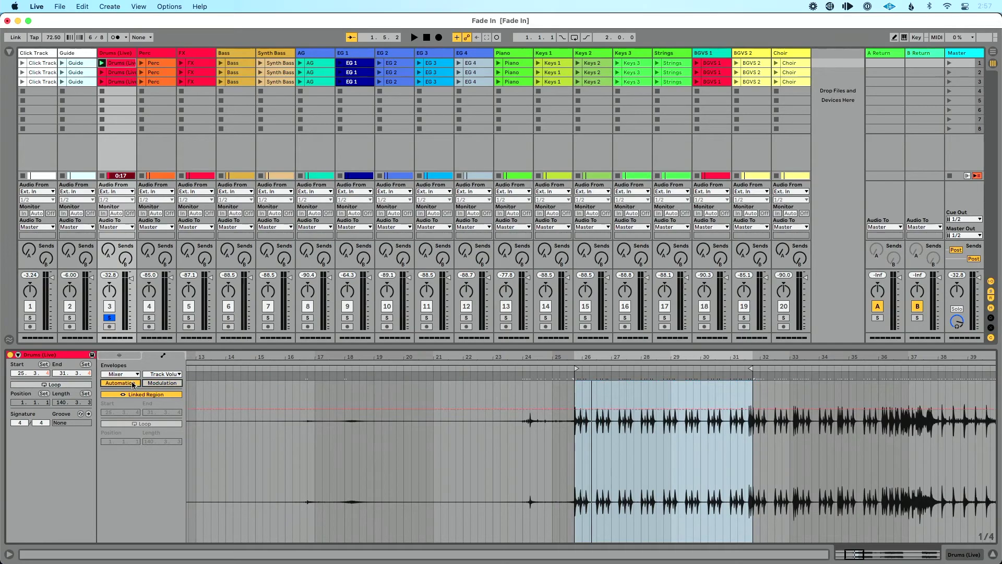
{"action": "left_click", "coordinate": [133, 384]}
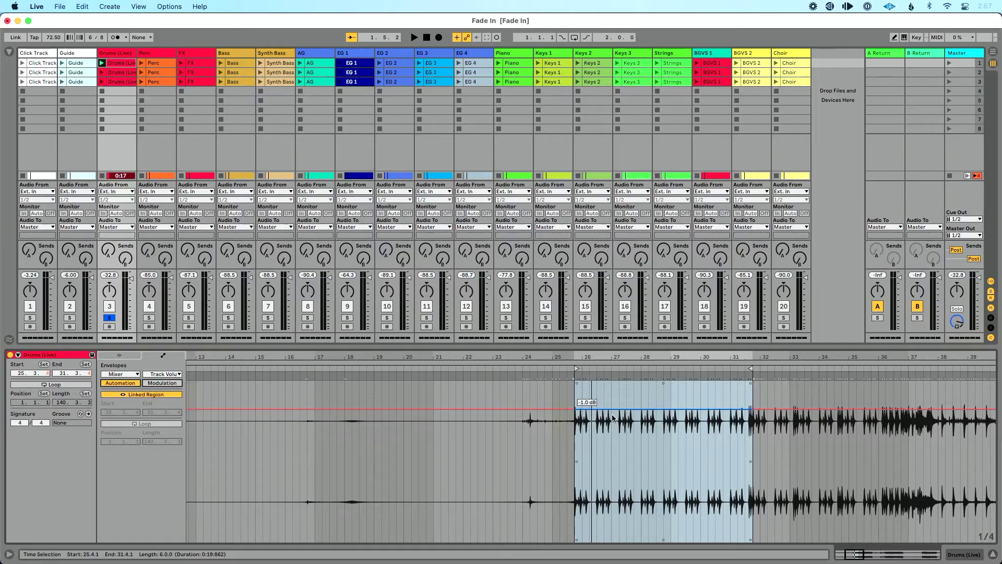
{"action": "left_click", "coordinate": [173, 385]}
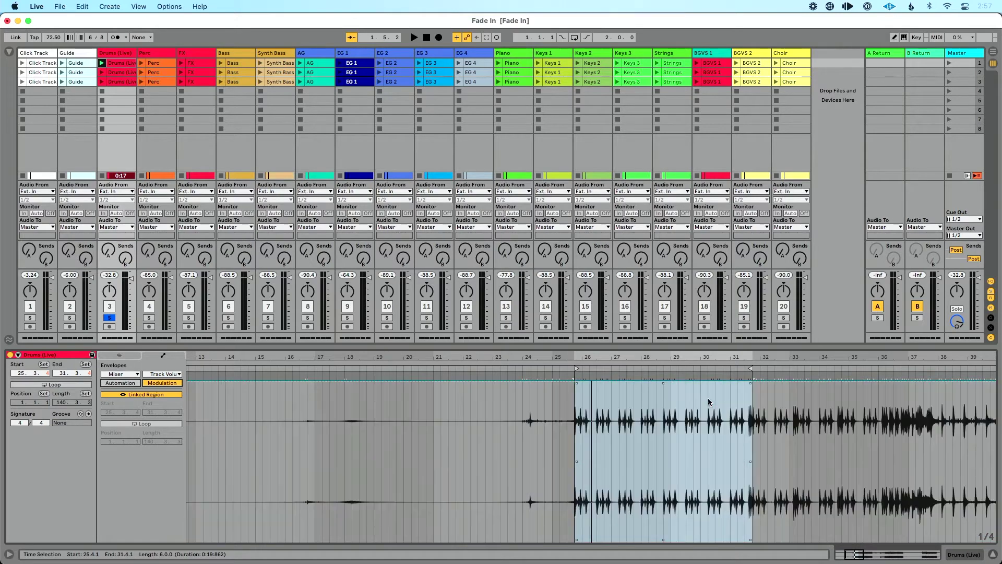
{"action": "left_click_drag", "start_coordinate": [753, 433], "coordinate": [574, 436]}
{"action": "right_click", "coordinate": [575, 437]}
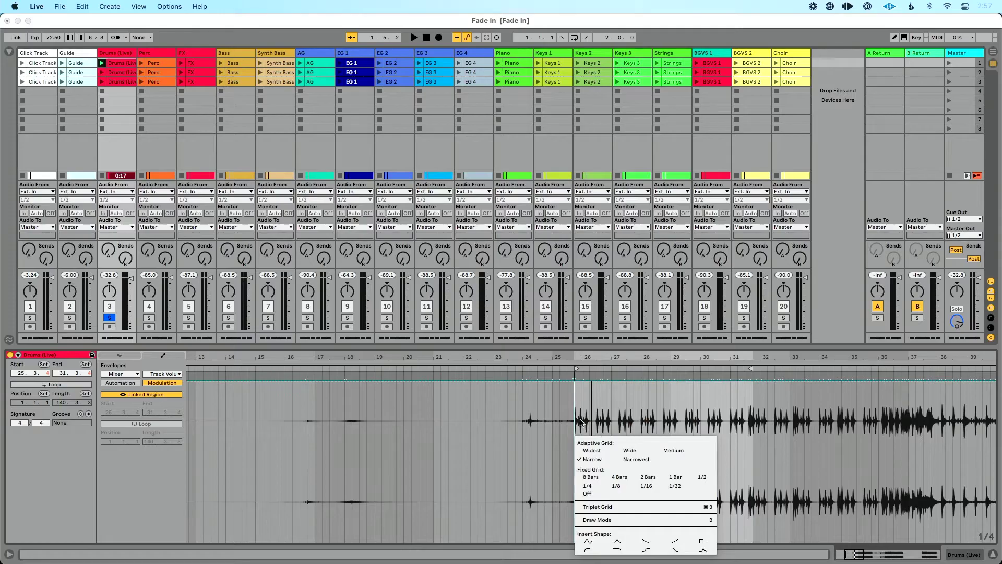
{"action": "left_click", "coordinate": [576, 417]}
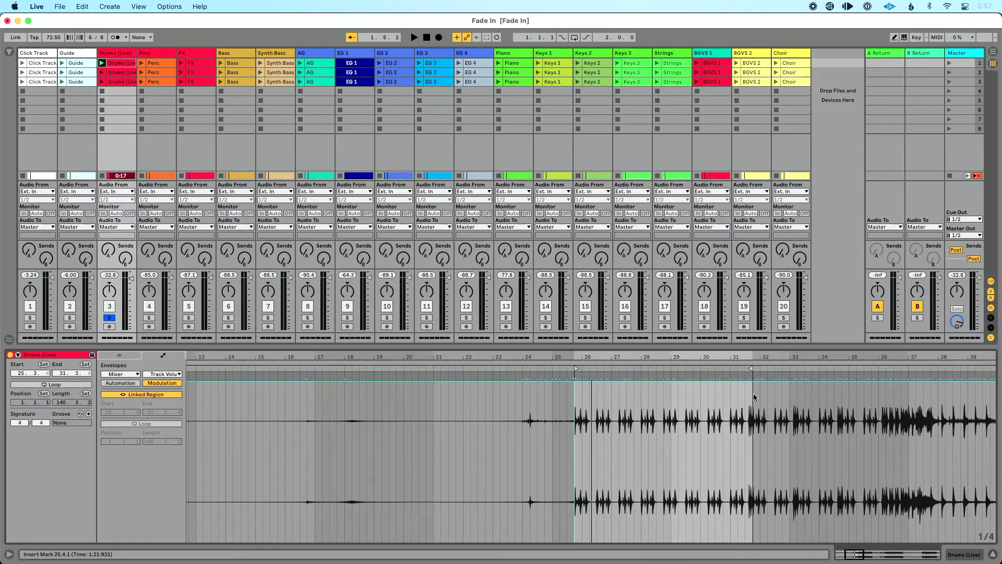
{"action": "left_click_drag", "start_coordinate": [754, 397], "coordinate": [576, 406]}
{"action": "right_click", "coordinate": [614, 403]}
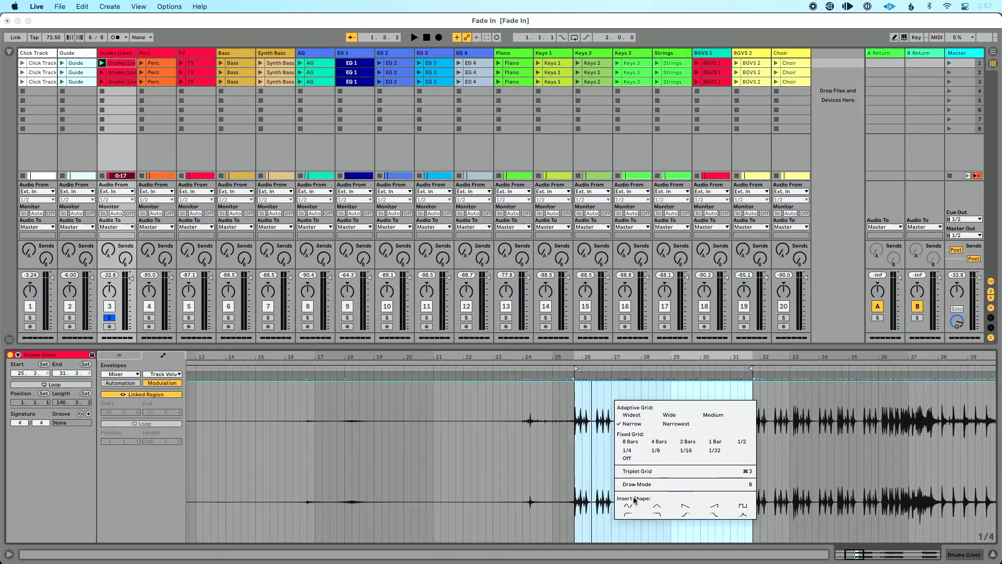
{"action": "left_click", "coordinate": [632, 516]}
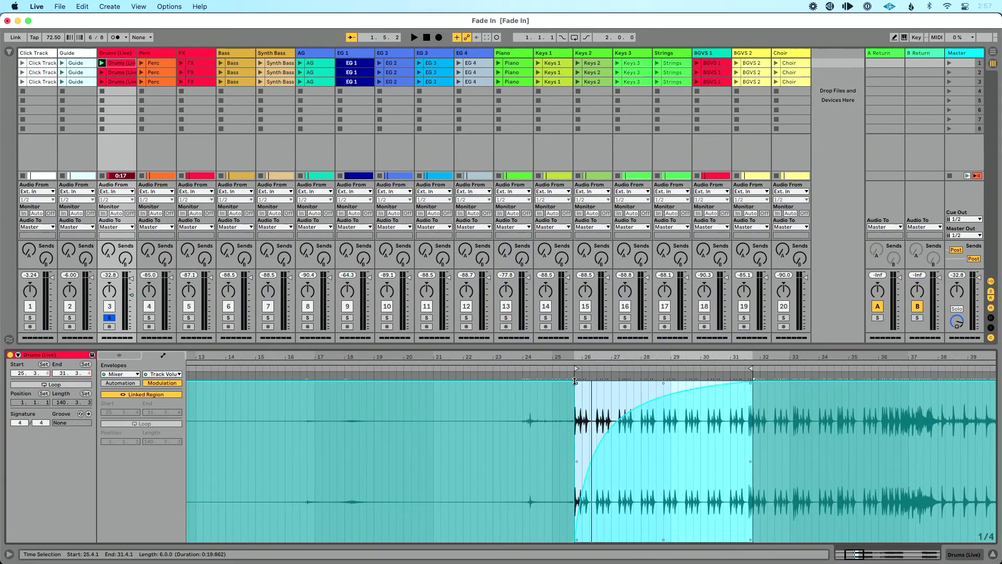
{"action": "left_click", "coordinate": [120, 327]}
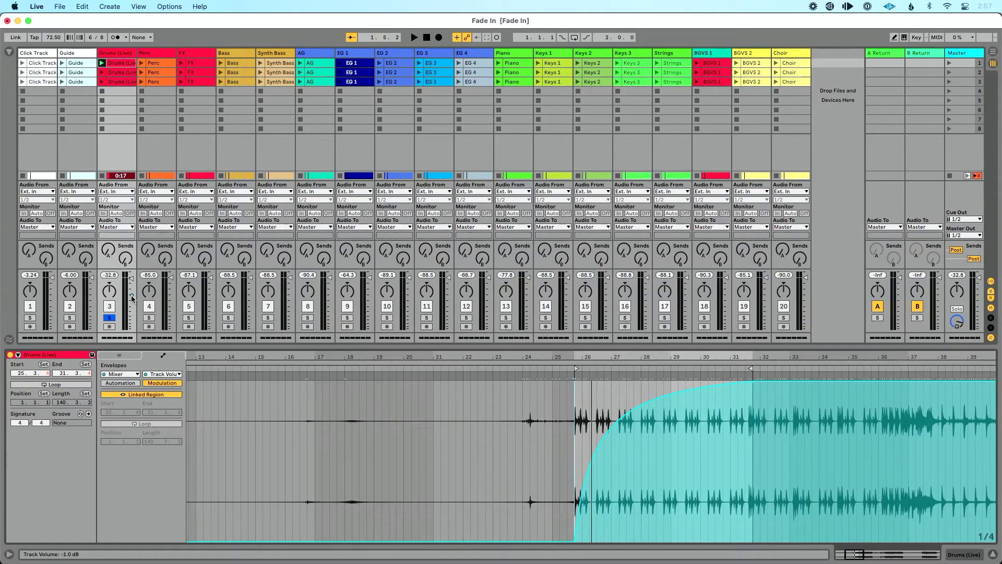
Play the drum fade-in, lower the Drums track volume to -11.0 dB, and select the fade.
{"action": "key", "text": "space"}
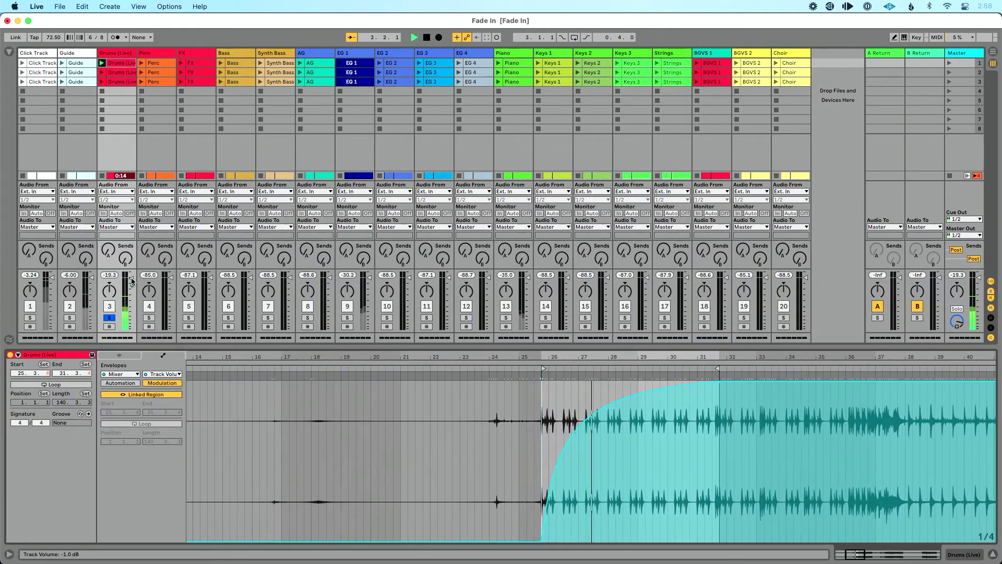
{"action": "key", "text": "space"}
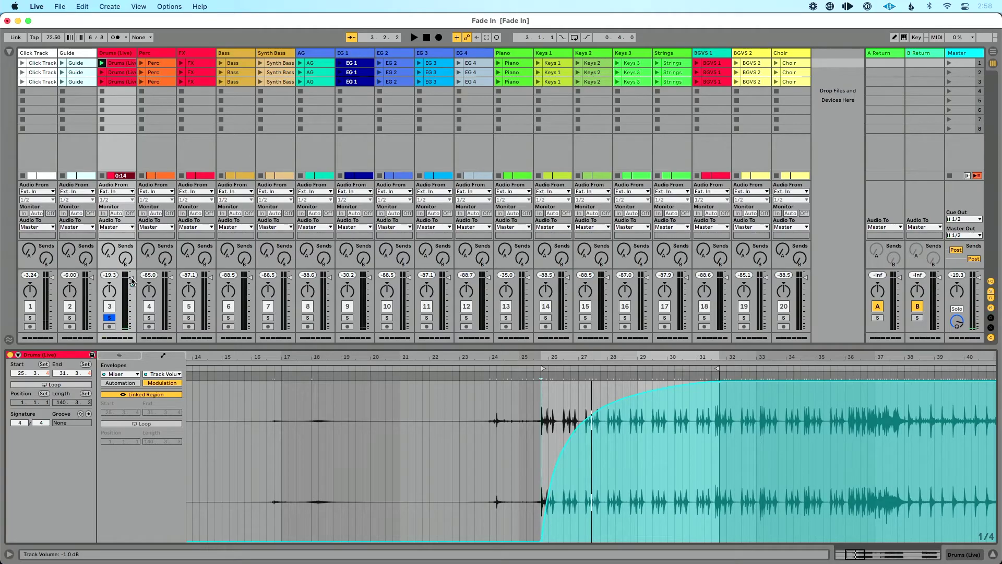
{"action": "left_click_drag", "start_coordinate": [131, 285], "coordinate": [132, 288]}
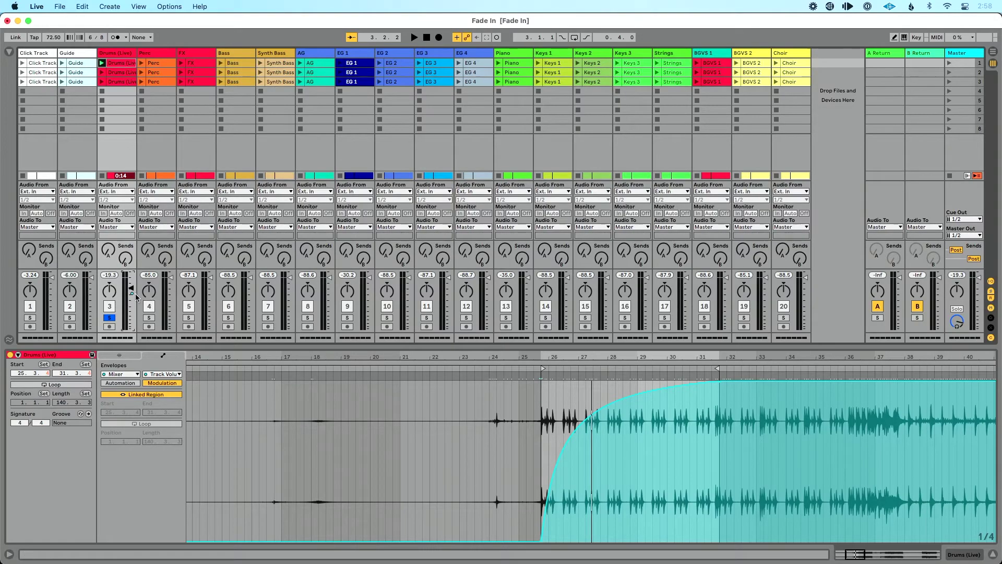
{"action": "left_click", "coordinate": [571, 412]}
Delete the clip's fade-in and view the whole song in the Arrangement View.
{"action": "key", "text": "Delete"}
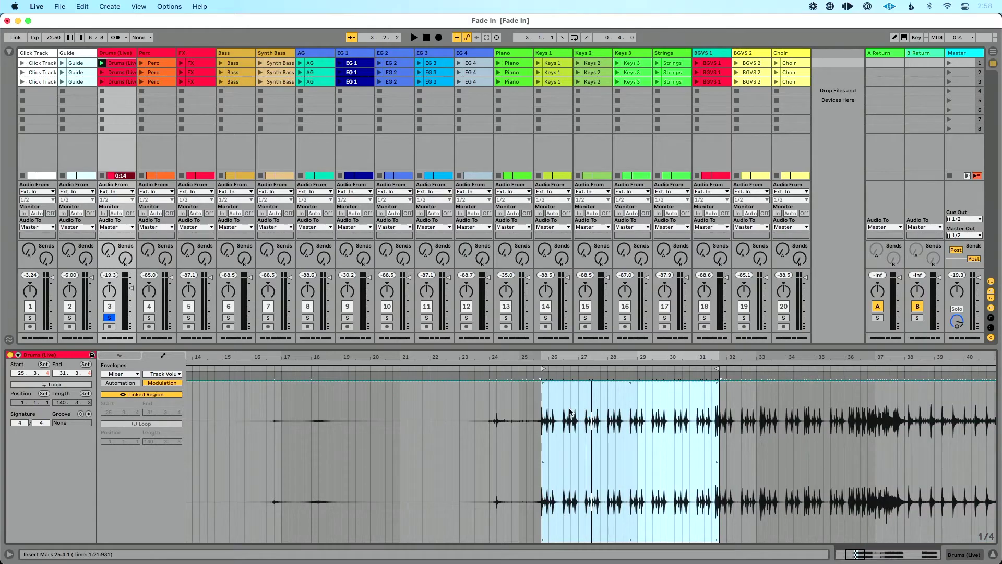
{"action": "left_click", "coordinate": [122, 383]}
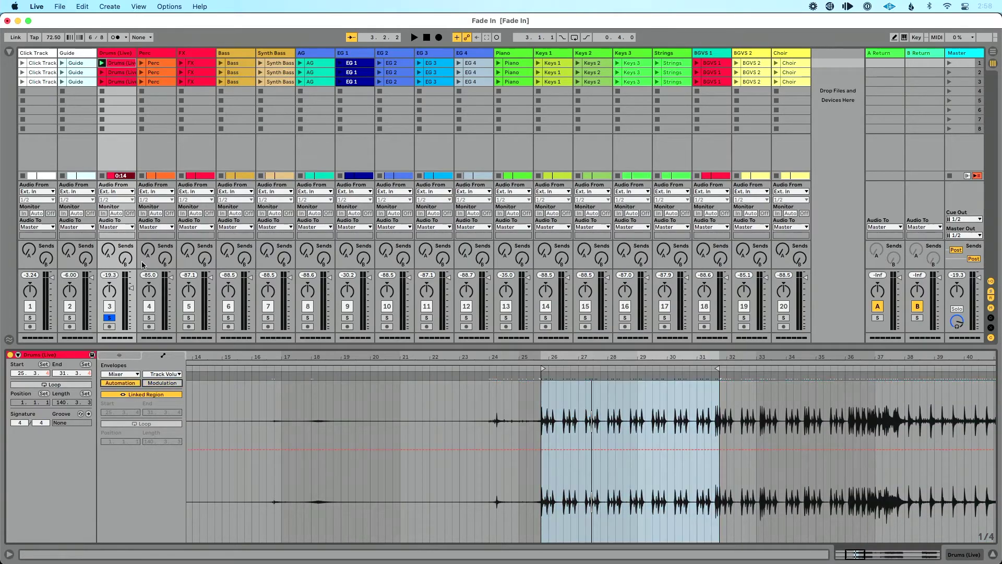
{"action": "key", "text": "Tab"}
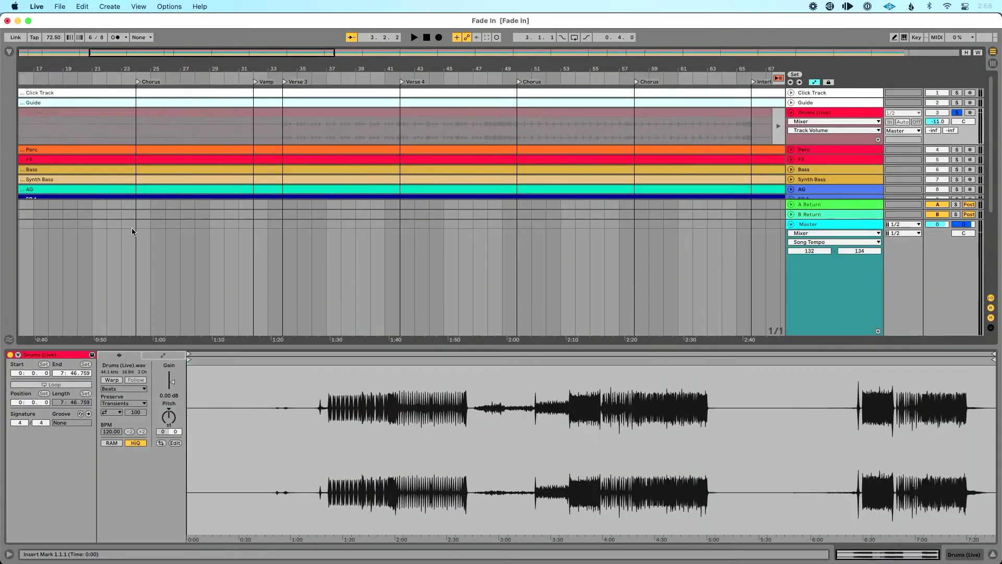
{"action": "double_click", "coordinate": [414, 73]}
Show the automation lanes and select the Drums (Live) track.
{"action": "left_click", "coordinate": [780, 79]}
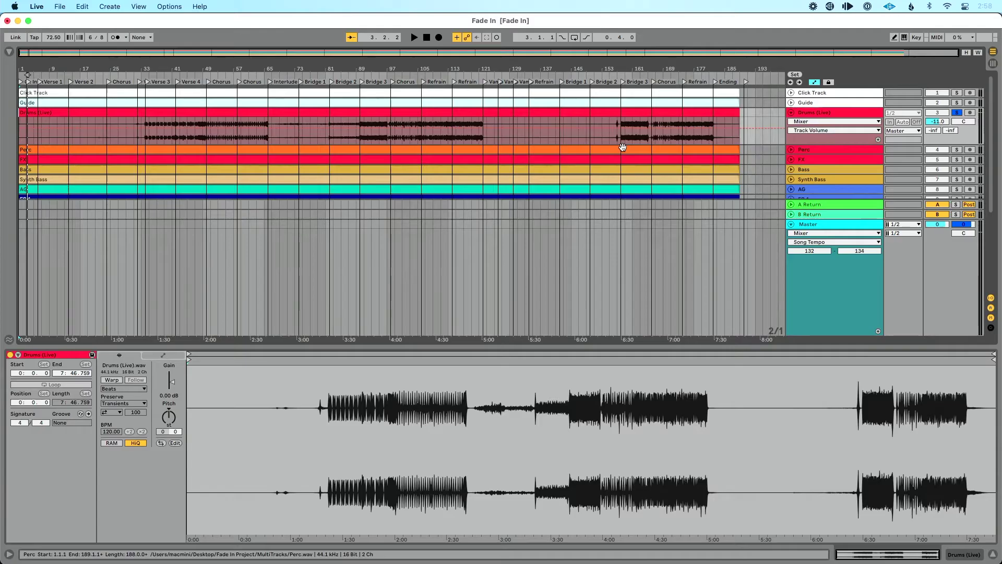
{"action": "left_click", "coordinate": [814, 83]}
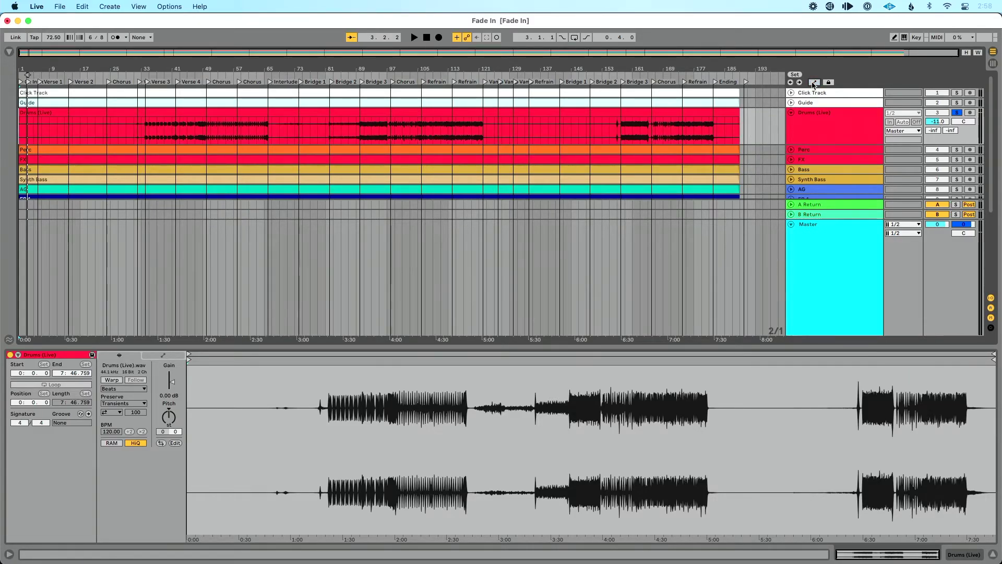
{"action": "left_click", "coordinate": [814, 83]}
{"action": "left_click", "coordinate": [814, 83]}
{"action": "left_click", "coordinate": [814, 83]}
{"action": "left_click", "coordinate": [812, 112]}
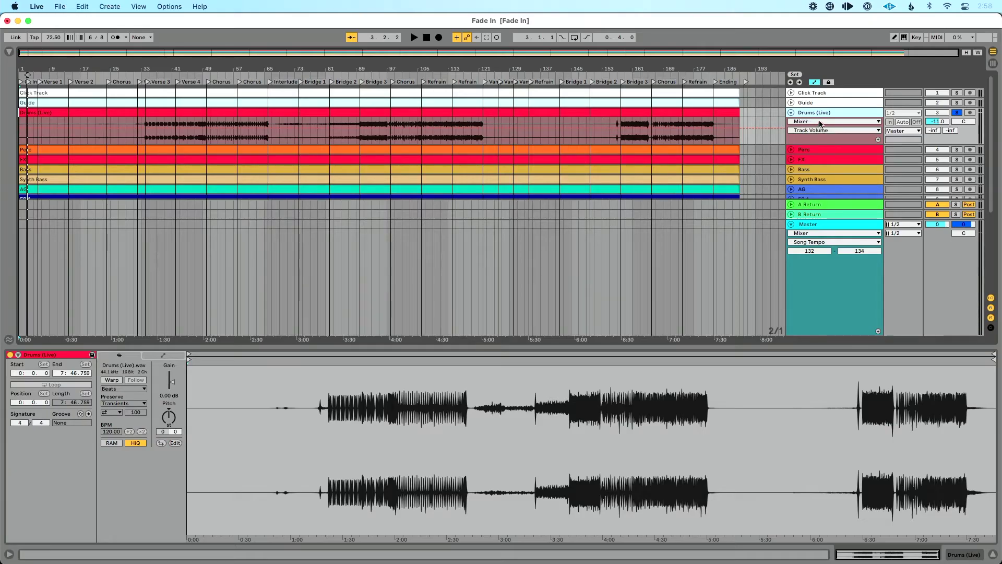
Keep Track Volume as the Drums automation, draw a fade-in ramp near Verse 3, then undo it.
{"action": "left_click", "coordinate": [823, 124]}
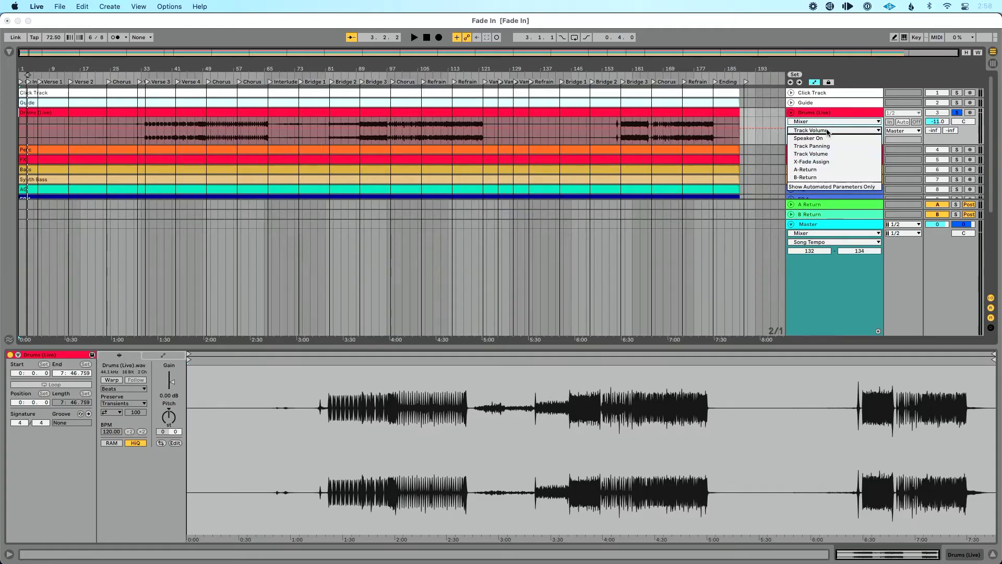
{"action": "left_click", "coordinate": [828, 156]}
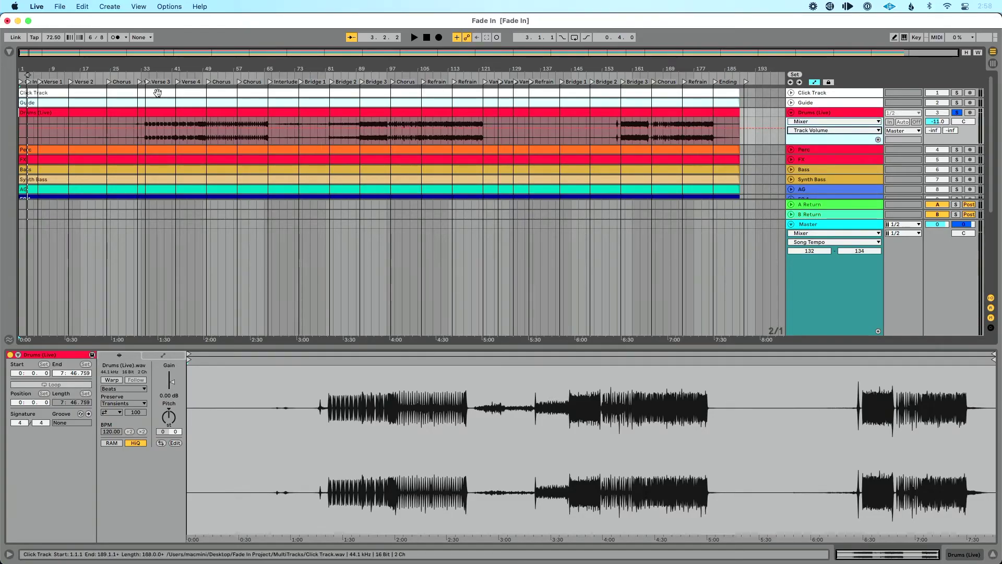
{"action": "left_click_drag", "start_coordinate": [141, 69], "coordinate": [142, 68]}
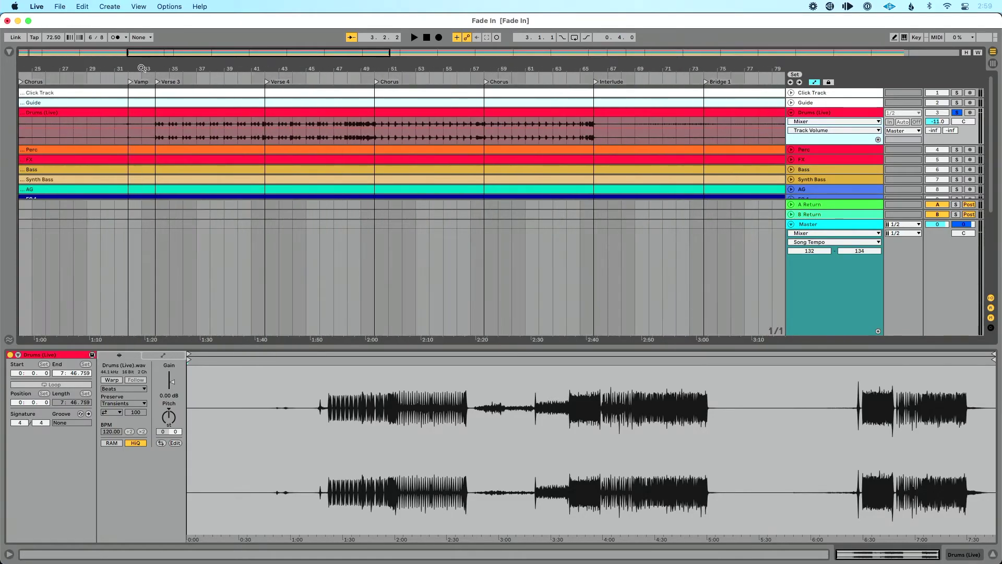
{"action": "left_click", "coordinate": [157, 131]}
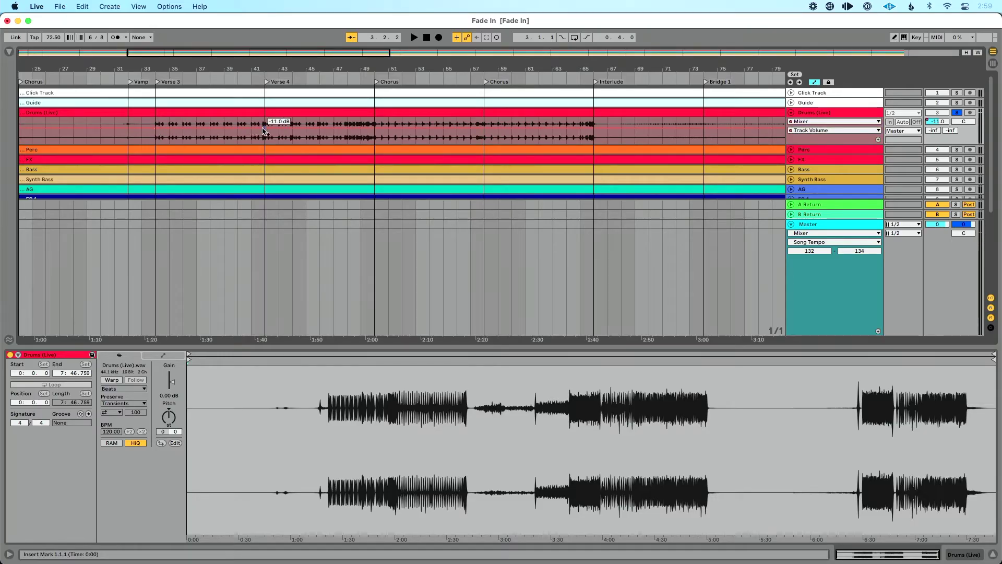
{"action": "left_click_drag", "start_coordinate": [156, 131], "coordinate": [156, 143]}
{"action": "key", "text": "super+z"}
{"action": "key", "text": "super+z"}
Insert a fade-in curve over bars 34–42 on the Drums track, then undo it.
{"action": "left_click_drag", "start_coordinate": [263, 136], "coordinate": [157, 129]}
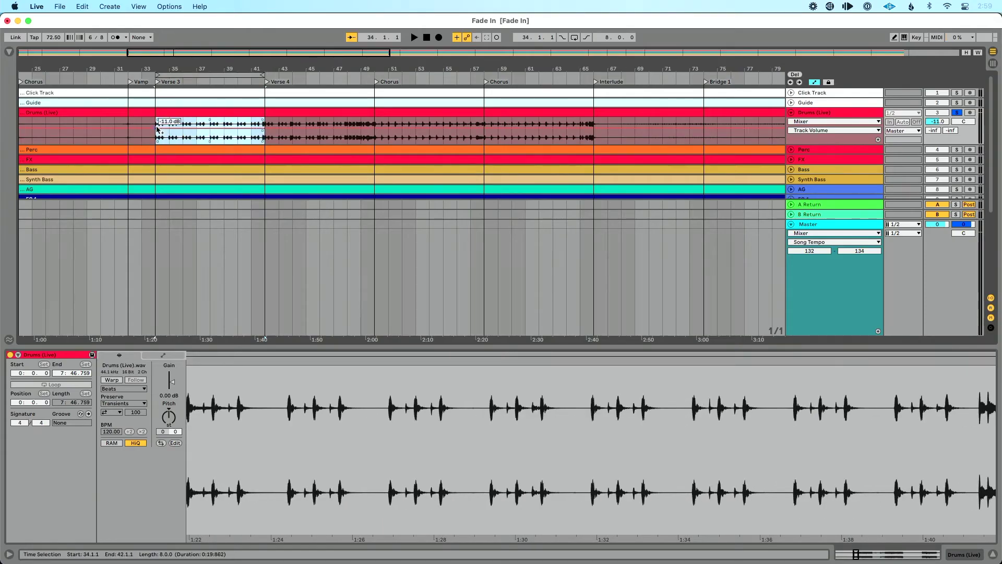
{"action": "right_click", "coordinate": [158, 125]}
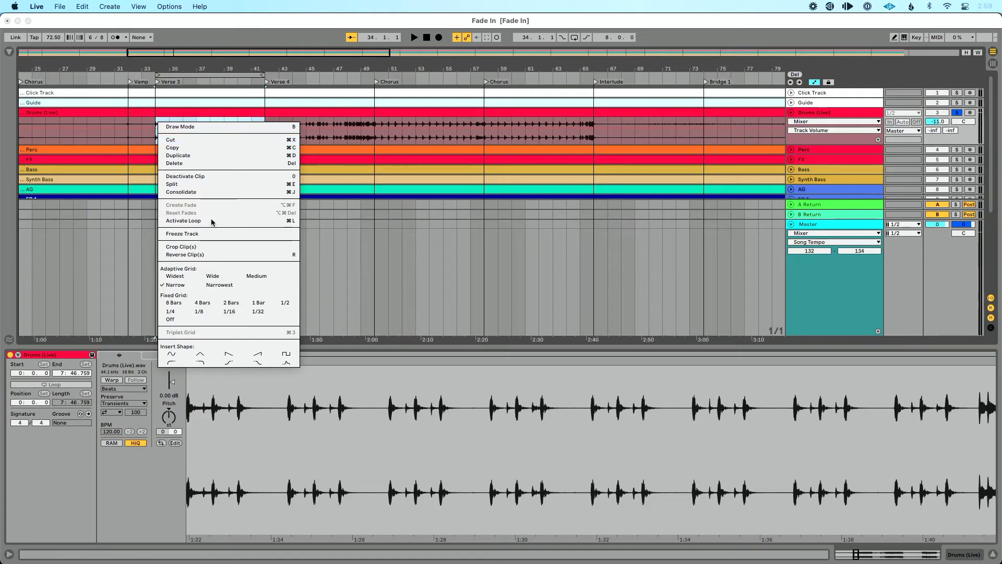
{"action": "left_click", "coordinate": [175, 361]}
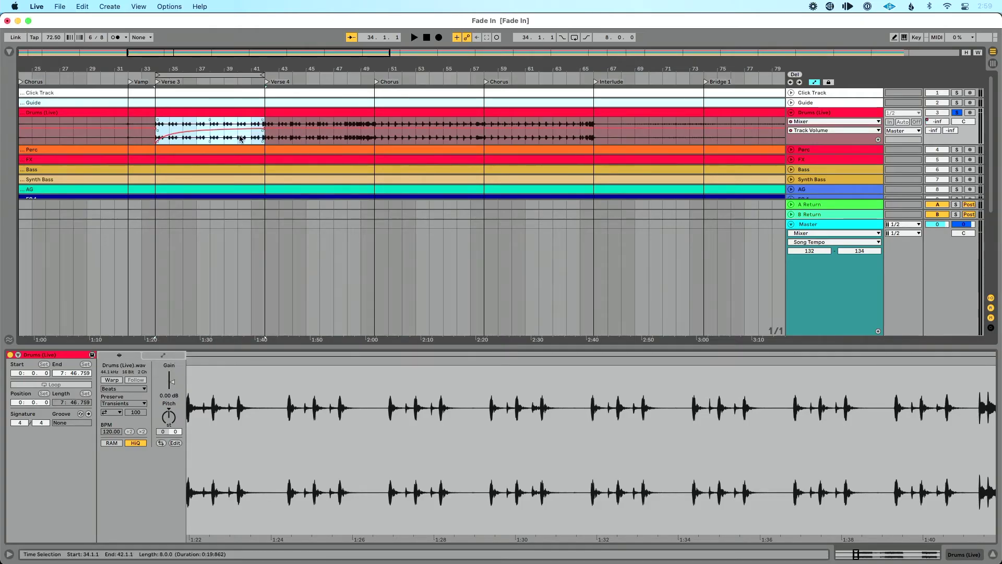
{"action": "key", "text": "super+z"}
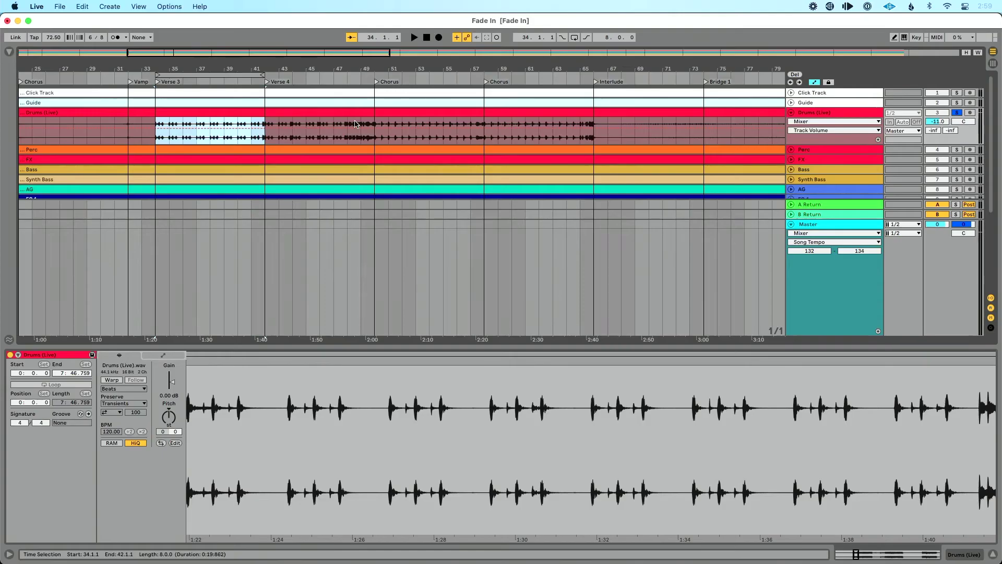
{"action": "left_click", "coordinate": [815, 82]}
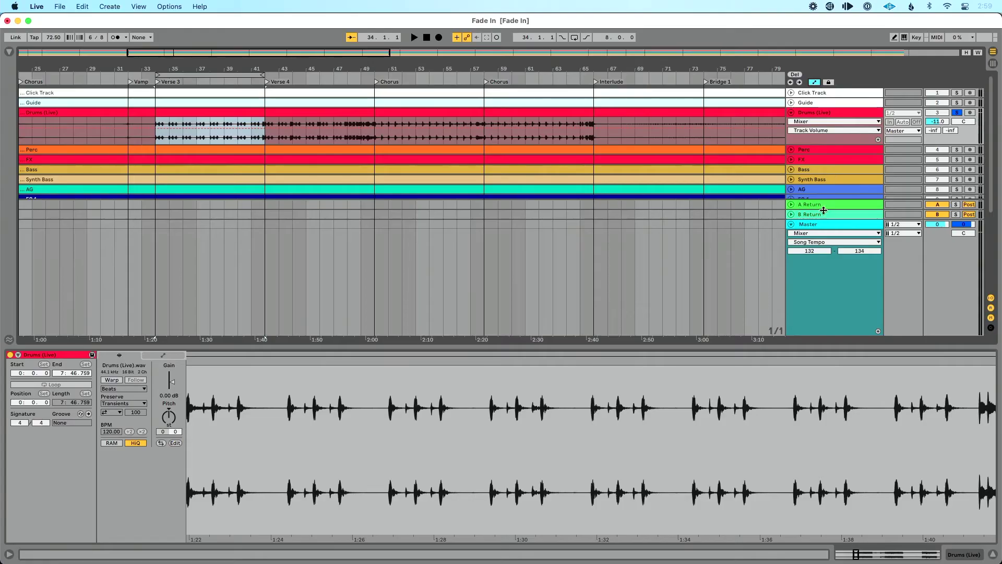
Unfold the Master track and set its automation lane to Mixer > Track Volume.
{"action": "left_click", "coordinate": [792, 224]}
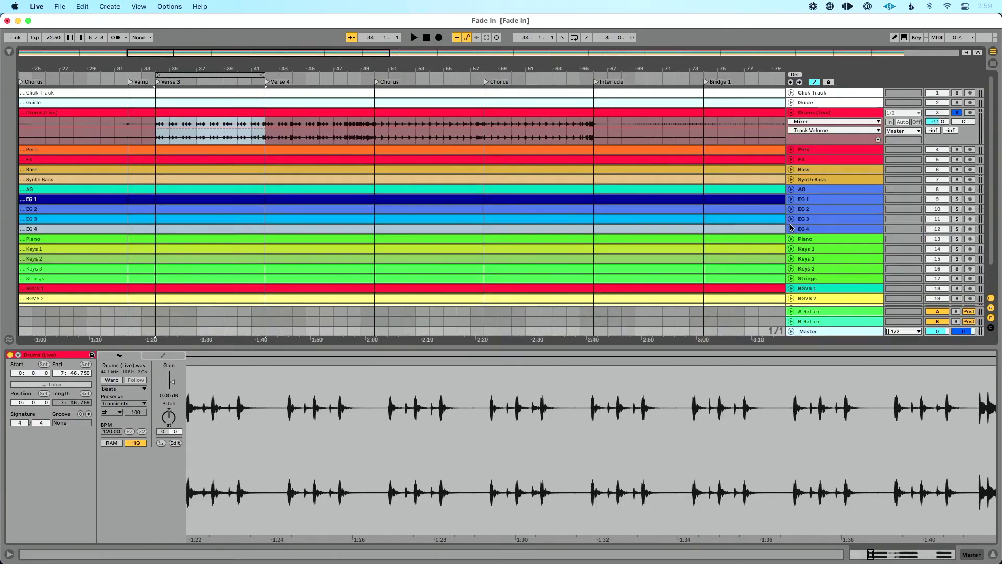
{"action": "left_click", "coordinate": [792, 331]}
{"action": "left_click", "coordinate": [814, 233]}
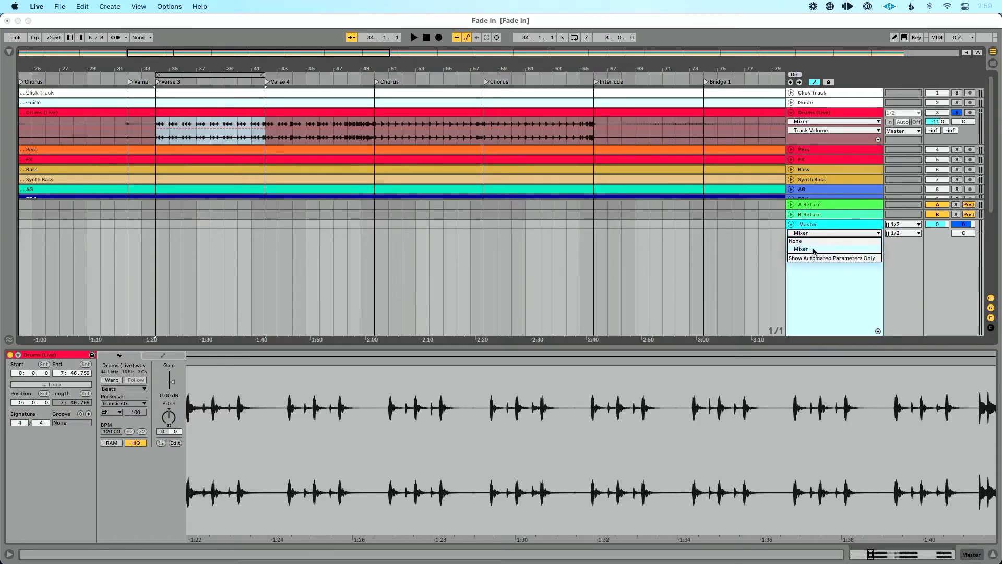
{"action": "left_click", "coordinate": [814, 249]}
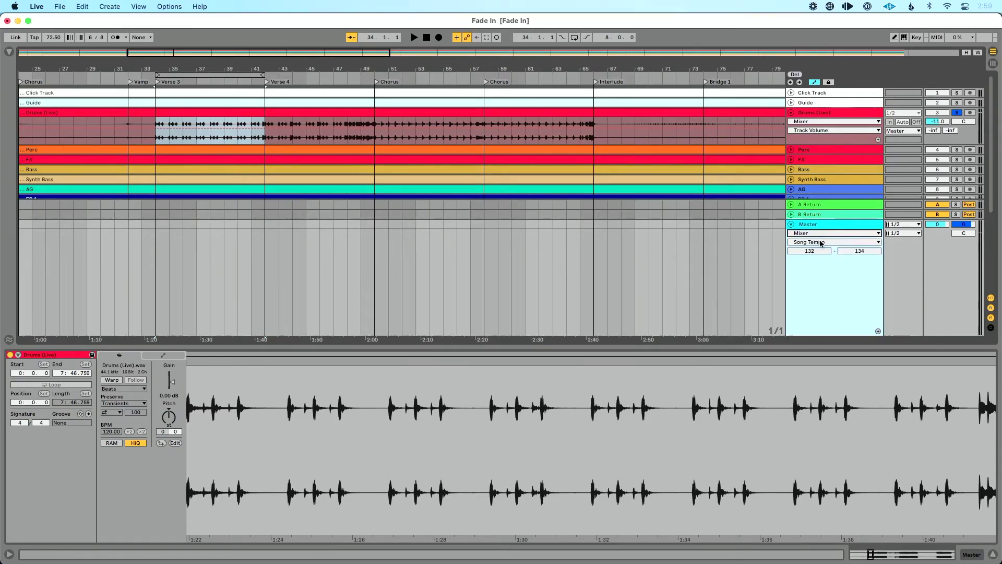
{"action": "left_click", "coordinate": [821, 244]}
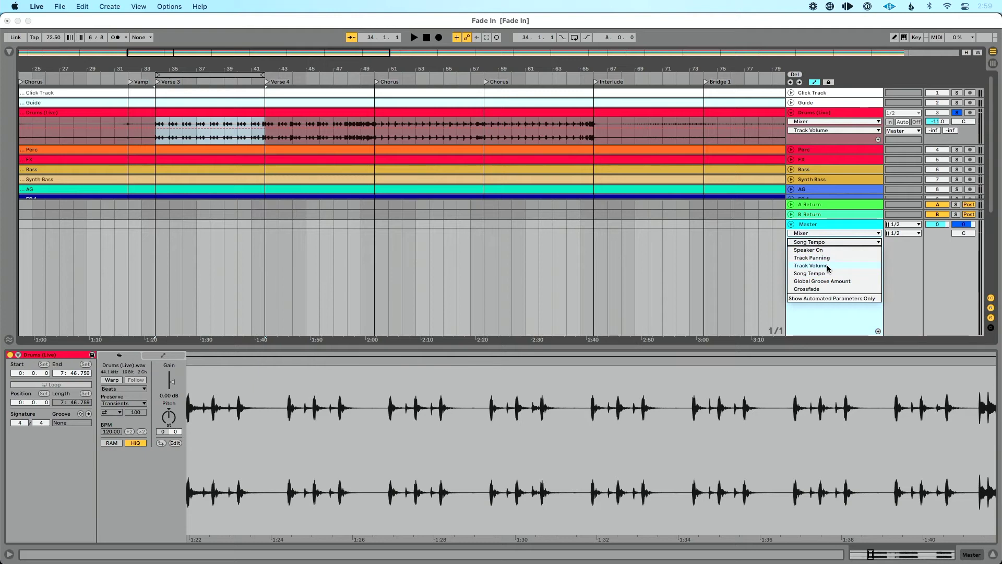
{"action": "left_click", "coordinate": [828, 269]}
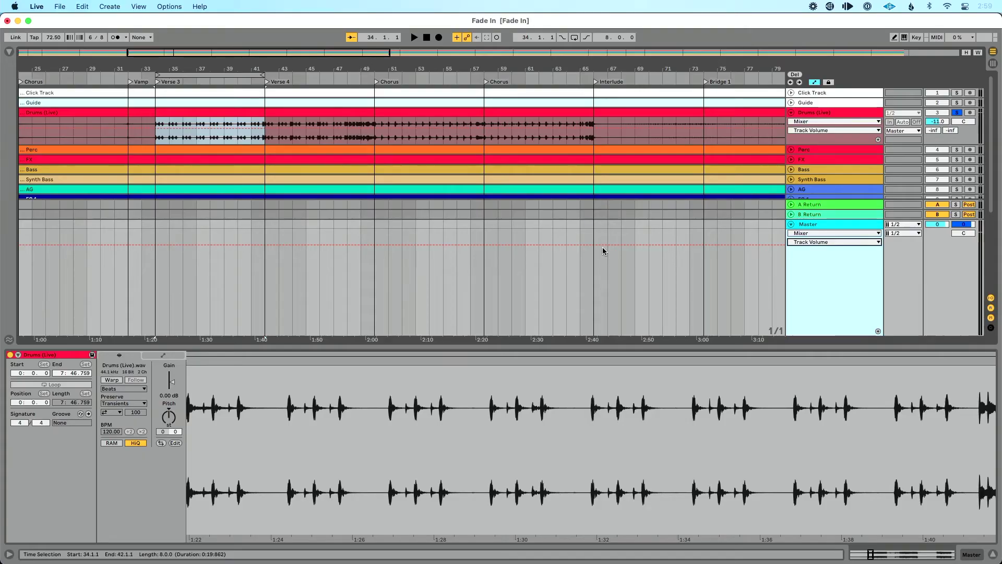
{"action": "scroll", "coordinate": [28, 64], "scroll_direction": "left", "scroll_amount": 1}
Insert a fade-in curve over bars 1–3 in the Master Track Volume lane.
{"action": "scroll", "coordinate": [28, 64], "scroll_direction": "left", "scroll_amount": 10}
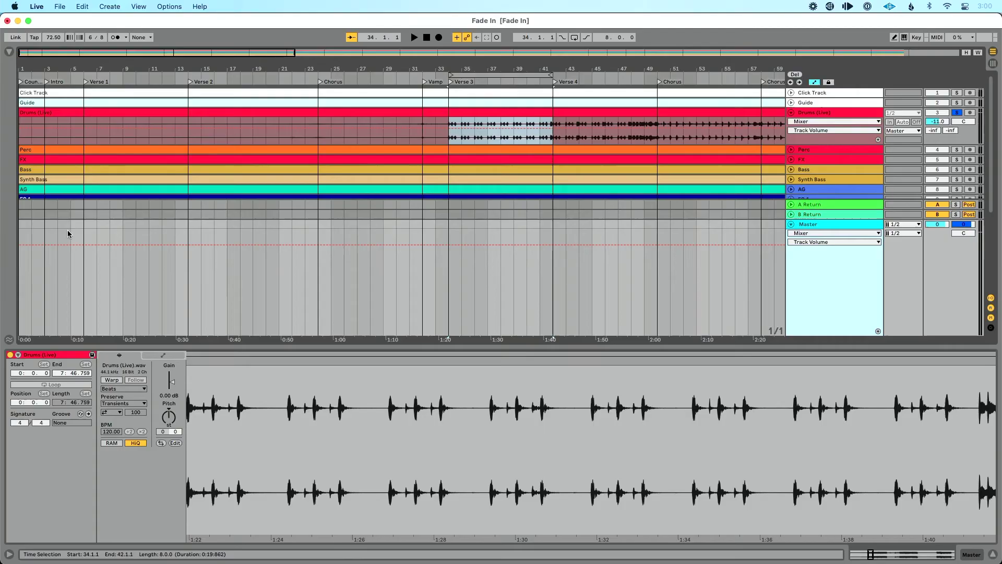
{"action": "left_click", "coordinate": [44, 258]}
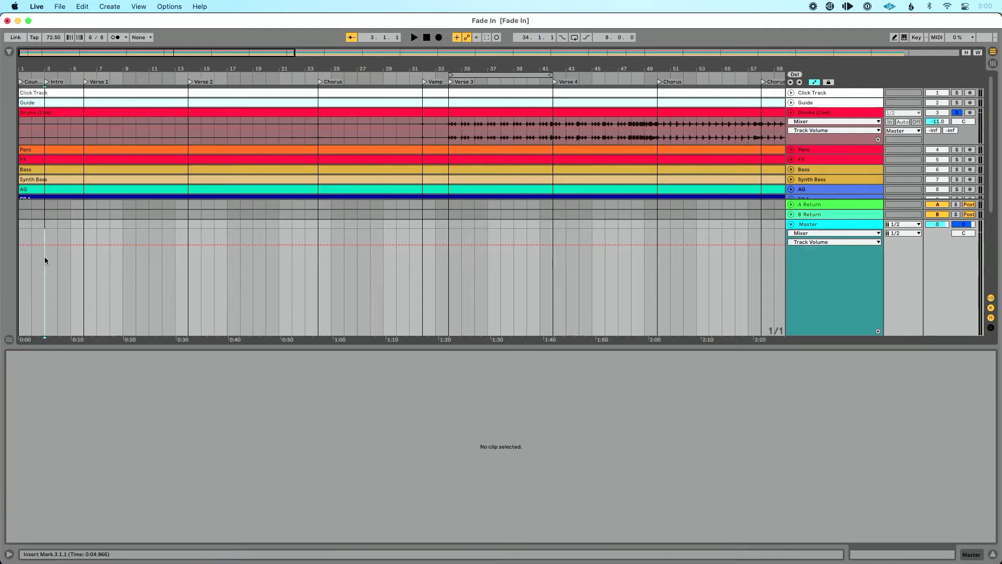
{"action": "left_click", "coordinate": [24, 257], "text": "shift"}
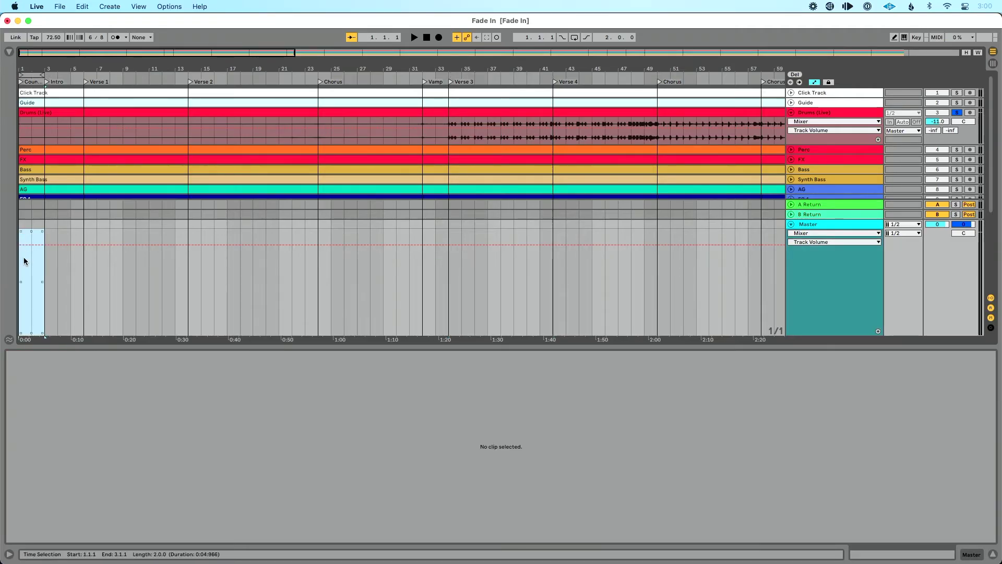
{"action": "right_click", "coordinate": [24, 258]}
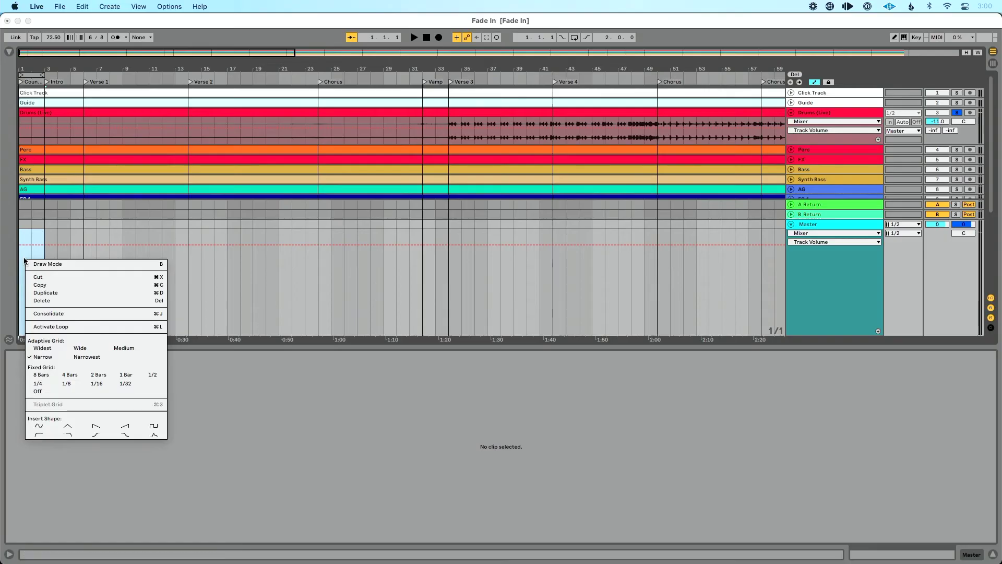
{"action": "left_click", "coordinate": [38, 434]}
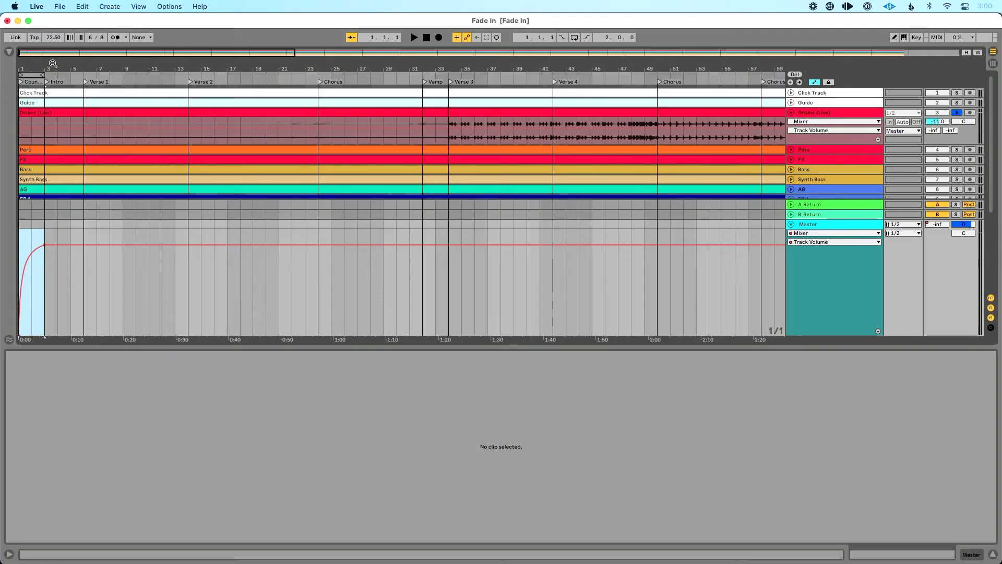
{"action": "left_click_drag", "start_coordinate": [52, 63], "coordinate": [89, 199]}
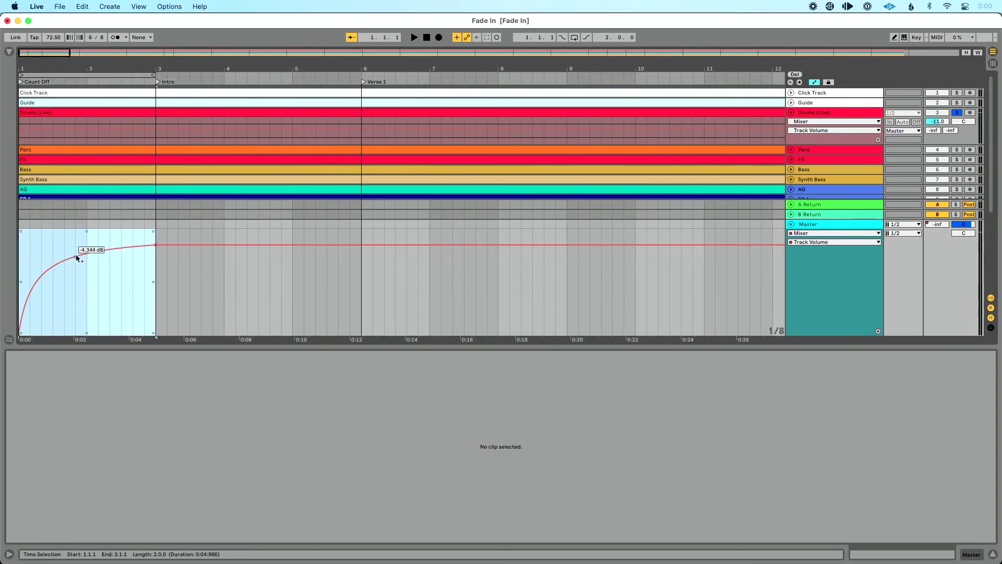
Bend the Master's two-bar volume fade-in into a concave curve that rises steeply just before bar 3.
{"action": "left_click_drag", "start_coordinate": [77, 258], "coordinate": [127, 286]}
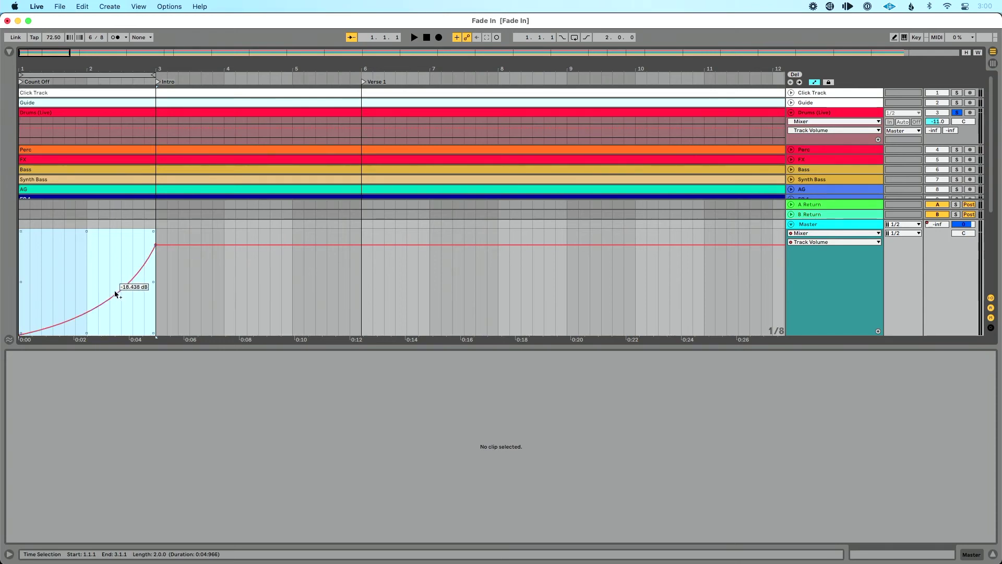
{"action": "left_click_drag", "start_coordinate": [116, 298], "coordinate": [116, 298]}
{"action": "mouse_move", "coordinate": [116, 298]}
{"action": "left_mouse_down"}
{"action": "mouse_move", "coordinate": [116, 256]}
{"action": "mouse_move", "coordinate": [115, 329]}
{"action": "mouse_move", "coordinate": [128, 300]}
{"action": "left_mouse_up"}
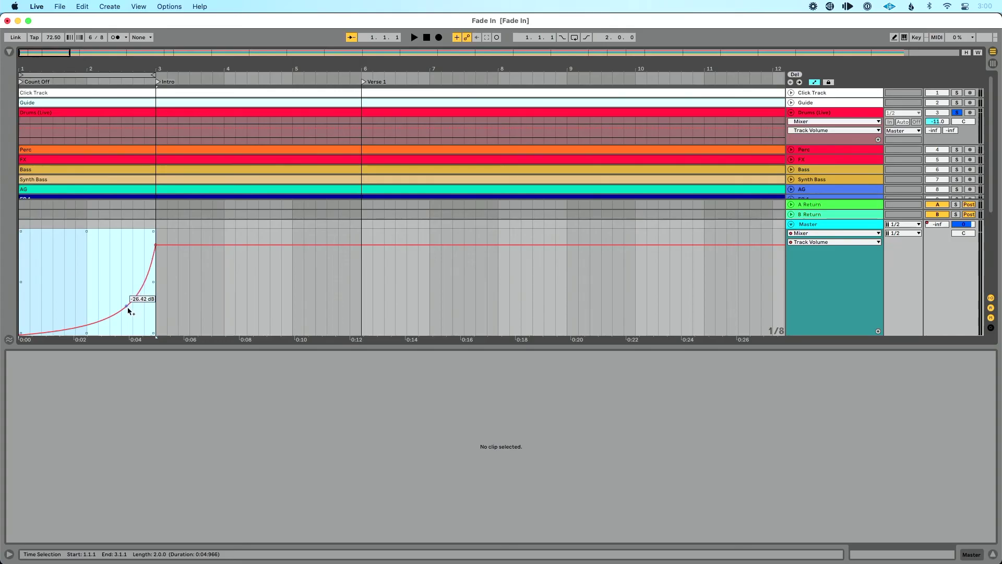